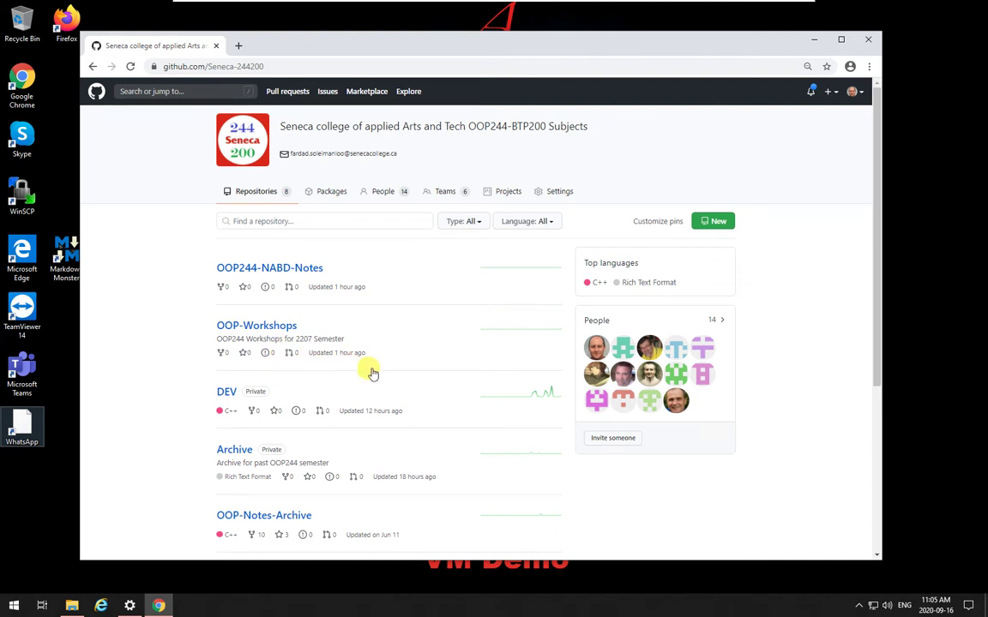
Open the OOP-Workshops repository and read through its README on computer preparation and getting the workshop files
{"action": "left_click", "coordinate": [264, 327]}
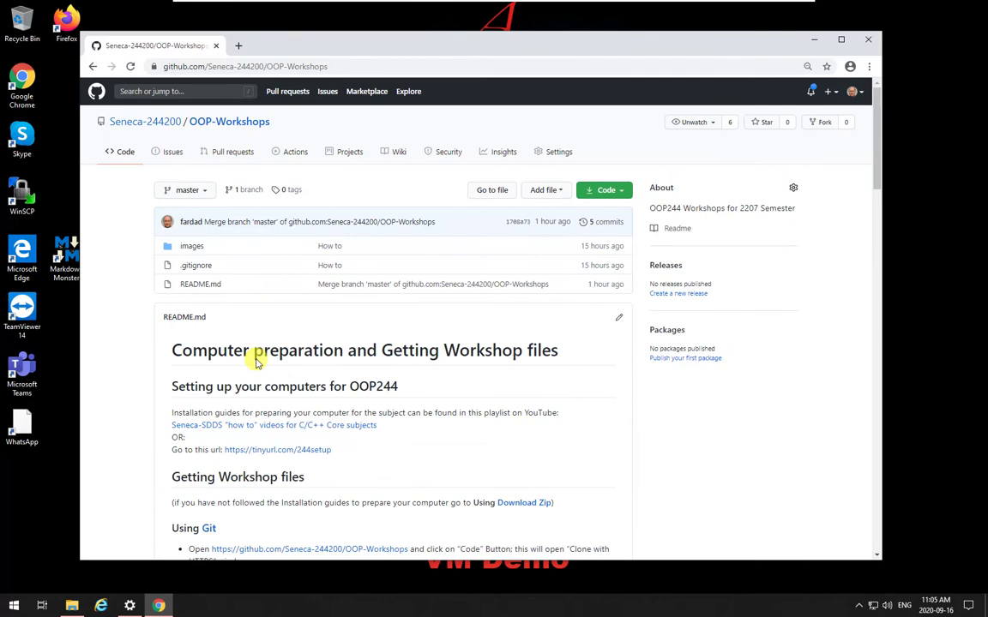
{"action": "scroll", "coordinate": [286, 377], "scroll_direction": "down", "scroll_amount": 4}
{"action": "scroll", "coordinate": [286, 378], "scroll_direction": "up", "scroll_amount": 2}
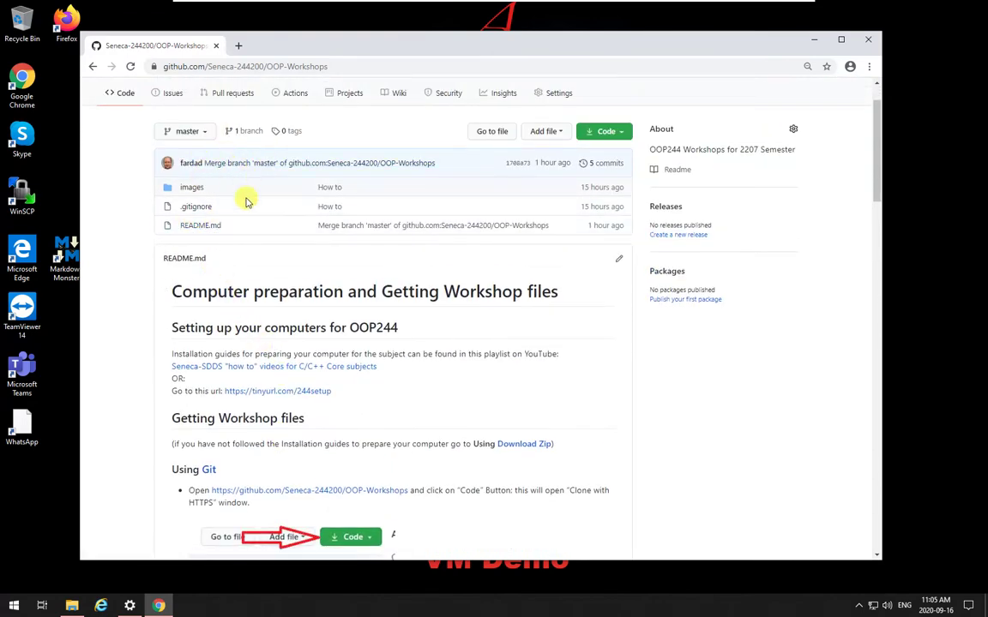
{"action": "scroll", "coordinate": [279, 331], "scroll_direction": "down", "scroll_amount": 6}
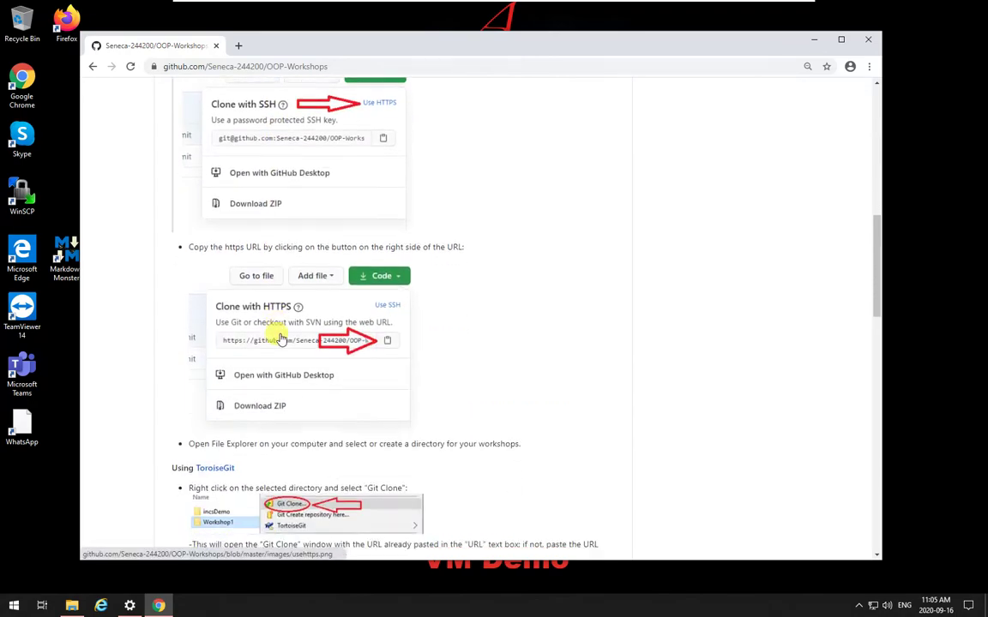
{"action": "scroll", "coordinate": [281, 338], "scroll_direction": "down", "scroll_amount": 11}
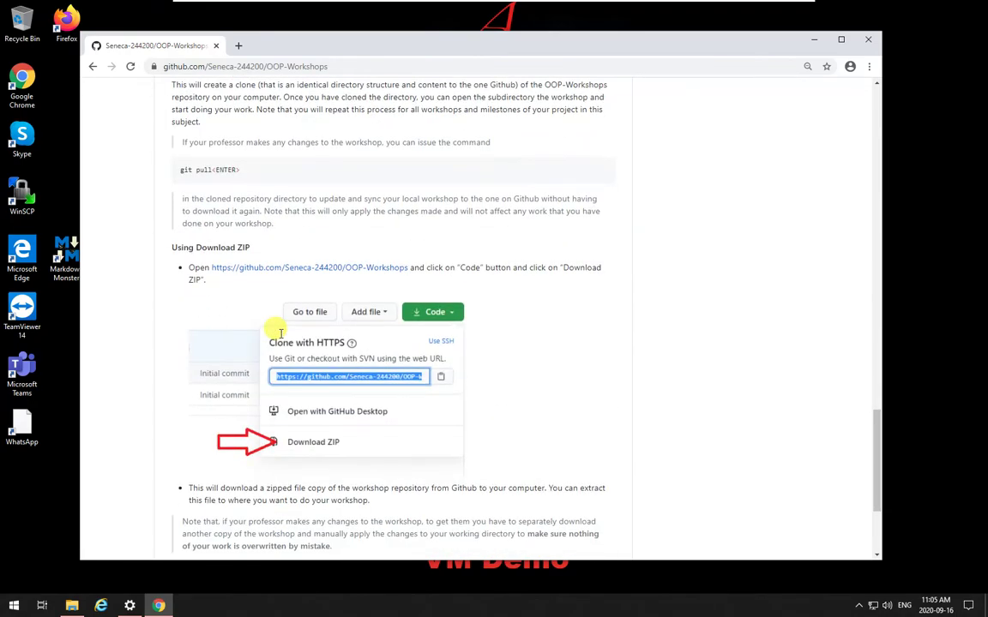
{"action": "scroll", "coordinate": [280, 334], "scroll_direction": "down", "scroll_amount": 3}
{"action": "scroll", "coordinate": [280, 333], "scroll_direction": "up", "scroll_amount": 20}
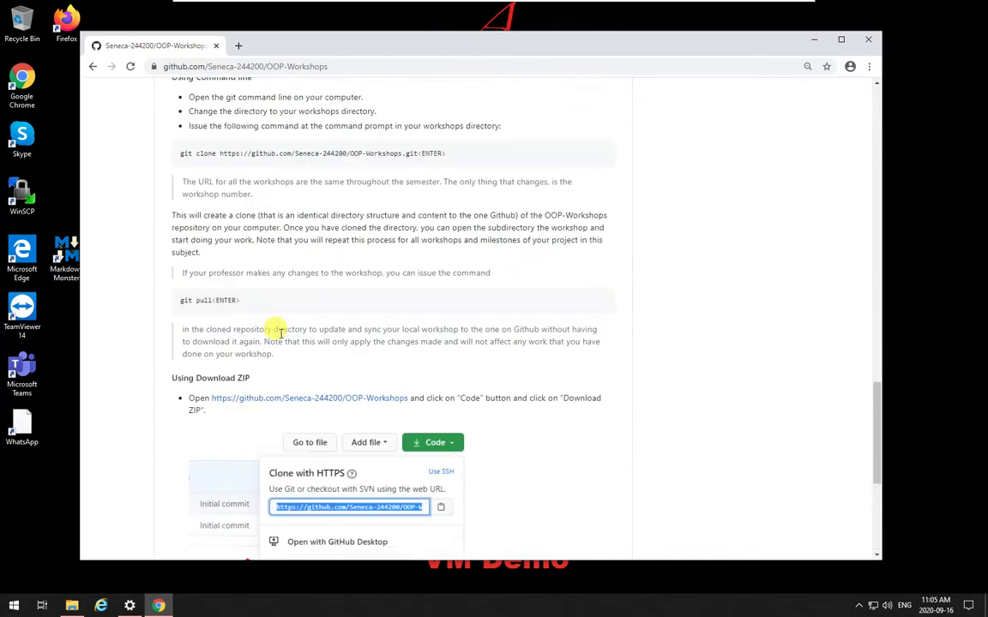
{"action": "scroll", "coordinate": [287, 338], "scroll_direction": "up", "scroll_amount": 3}
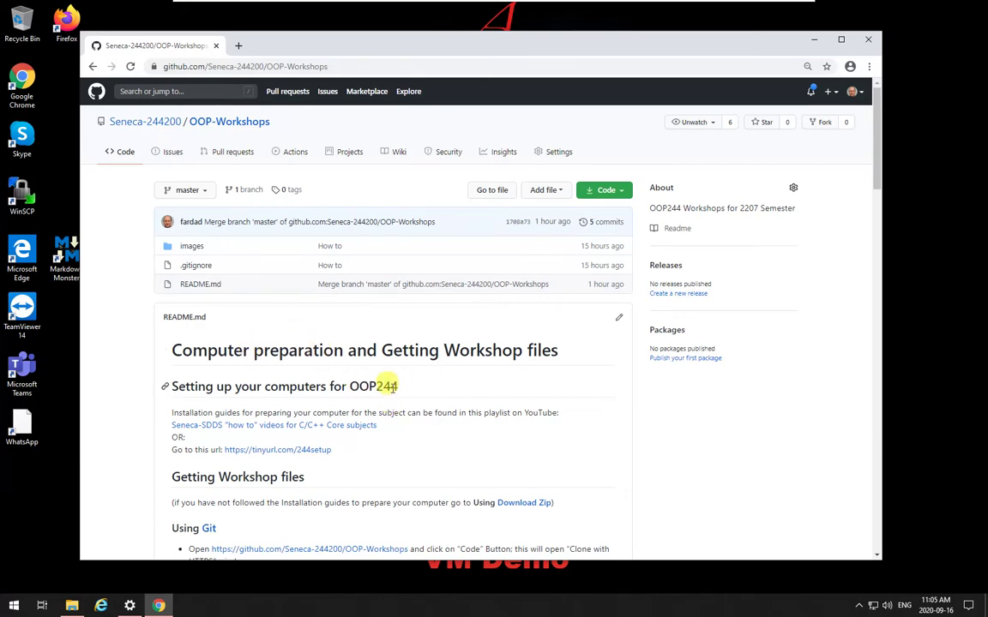
{"action": "scroll", "coordinate": [399, 386], "scroll_direction": "down", "scroll_amount": 5}
{"action": "scroll", "coordinate": [399, 387], "scroll_direction": "up", "scroll_amount": 4}
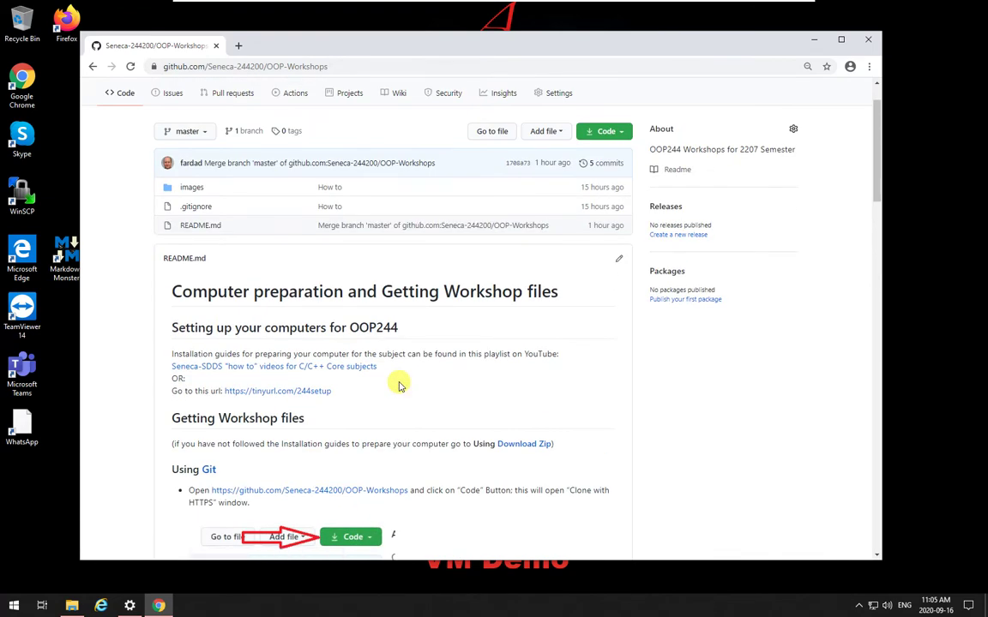
{"action": "scroll", "coordinate": [399, 386], "scroll_direction": "up", "scroll_amount": 1}
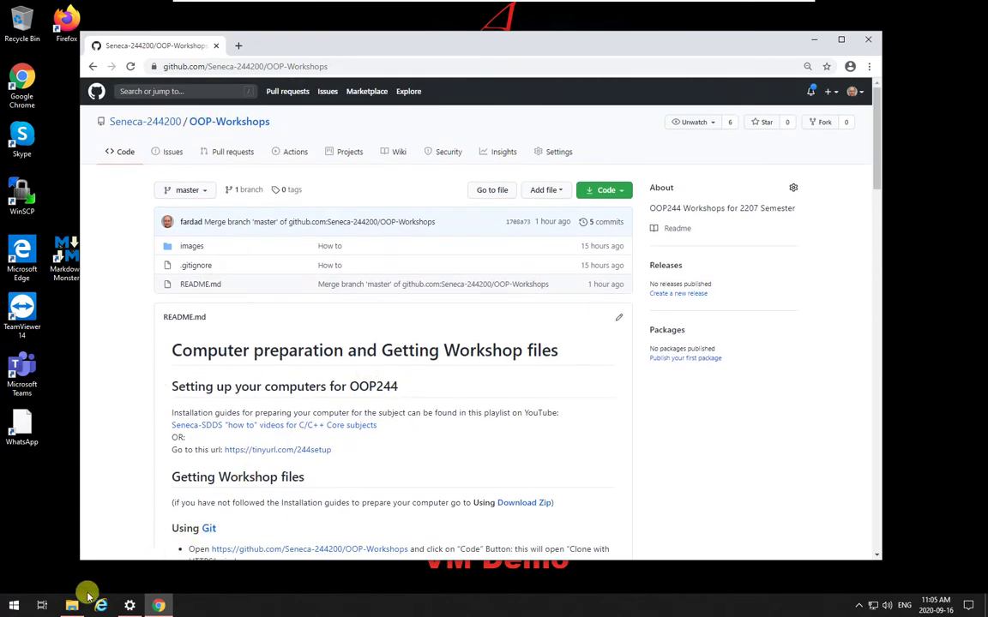
Switch to File Explorer and open the local README.md from the OOP-Workshops folder in Firefox
{"action": "left_click", "coordinate": [72, 604]}
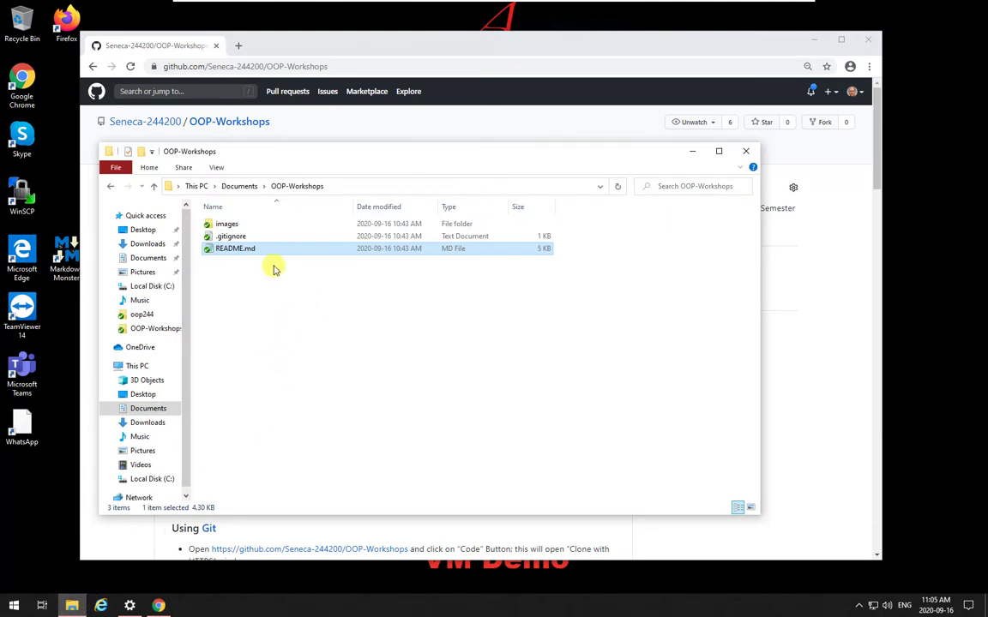
{"action": "right_click", "coordinate": [253, 251]}
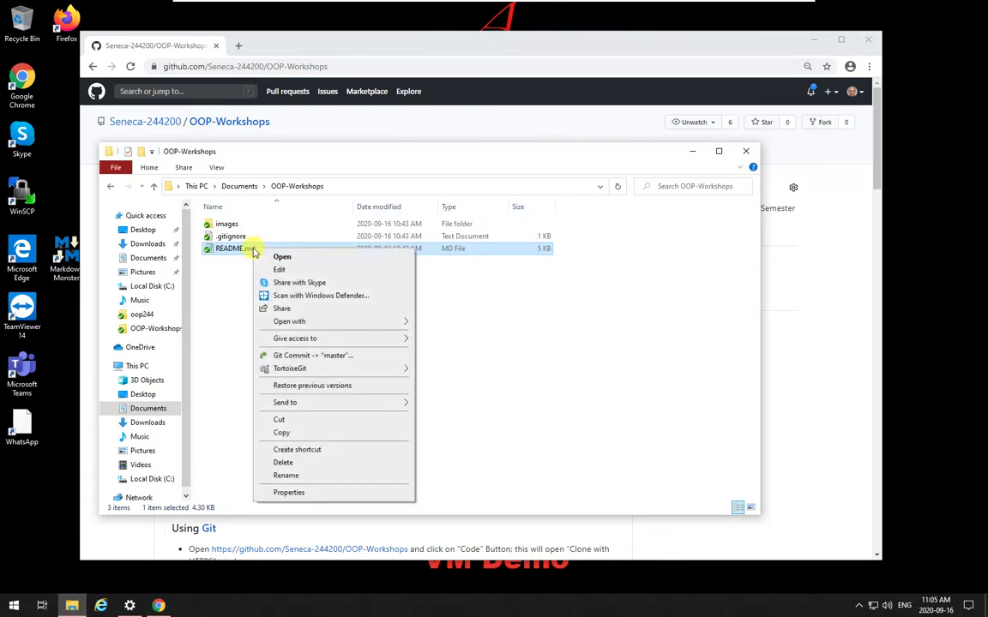
{"action": "mouse_move", "coordinate": [358, 329]}
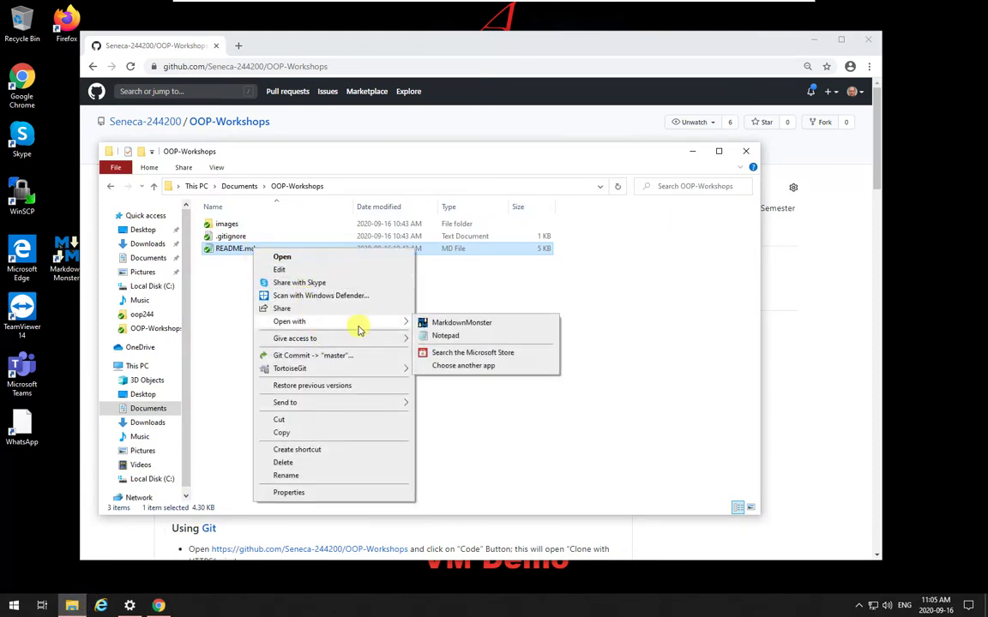
{"action": "left_click", "coordinate": [448, 367]}
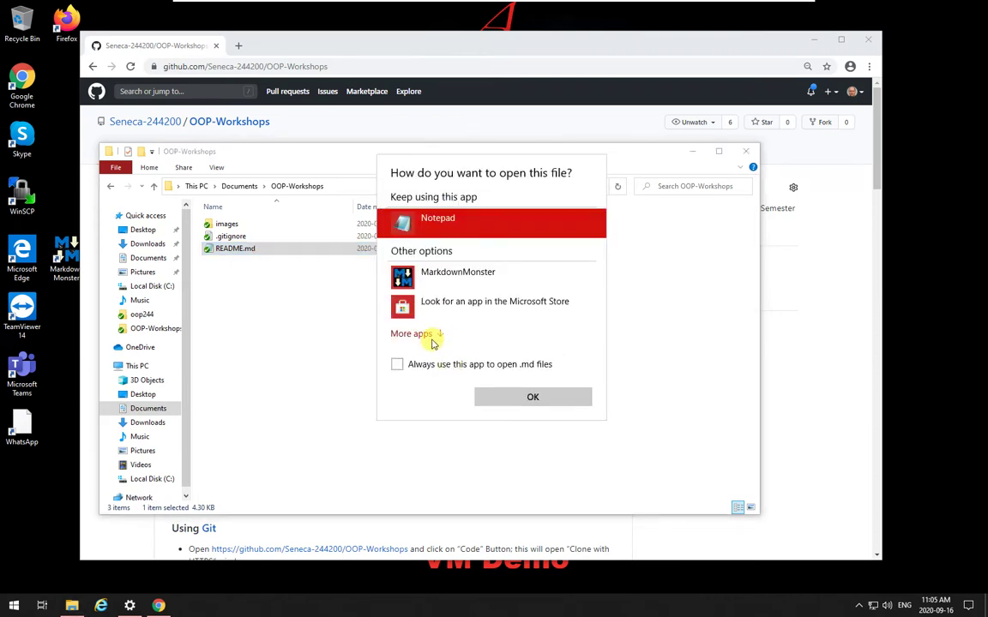
{"action": "left_click", "coordinate": [446, 366]}
{"action": "left_click", "coordinate": [433, 364]}
{"action": "left_click", "coordinate": [514, 438]}
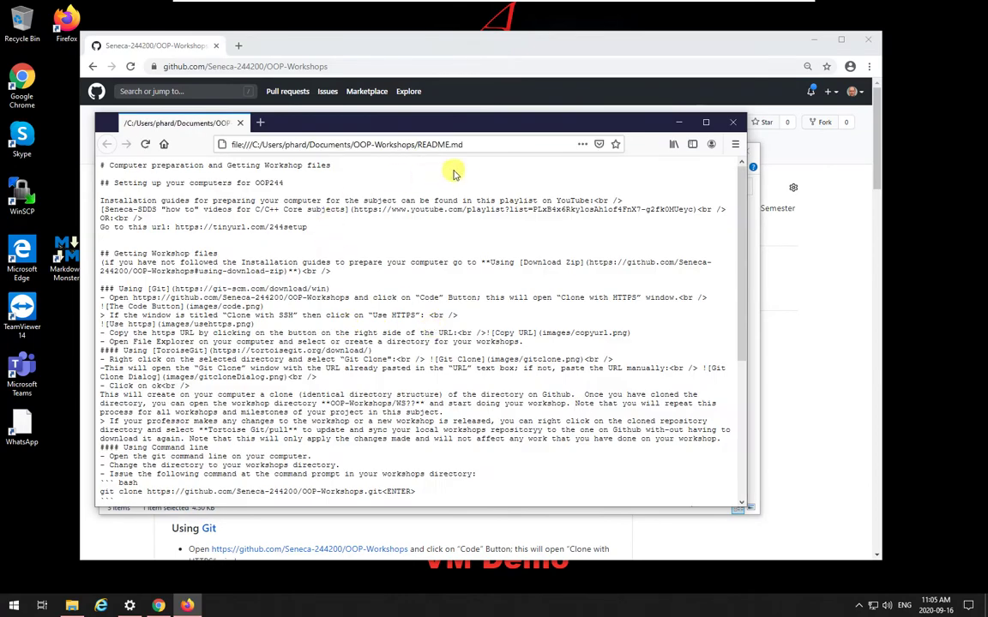
{"action": "left_click", "coordinate": [477, 144]}
{"action": "left_click", "coordinate": [513, 288]}
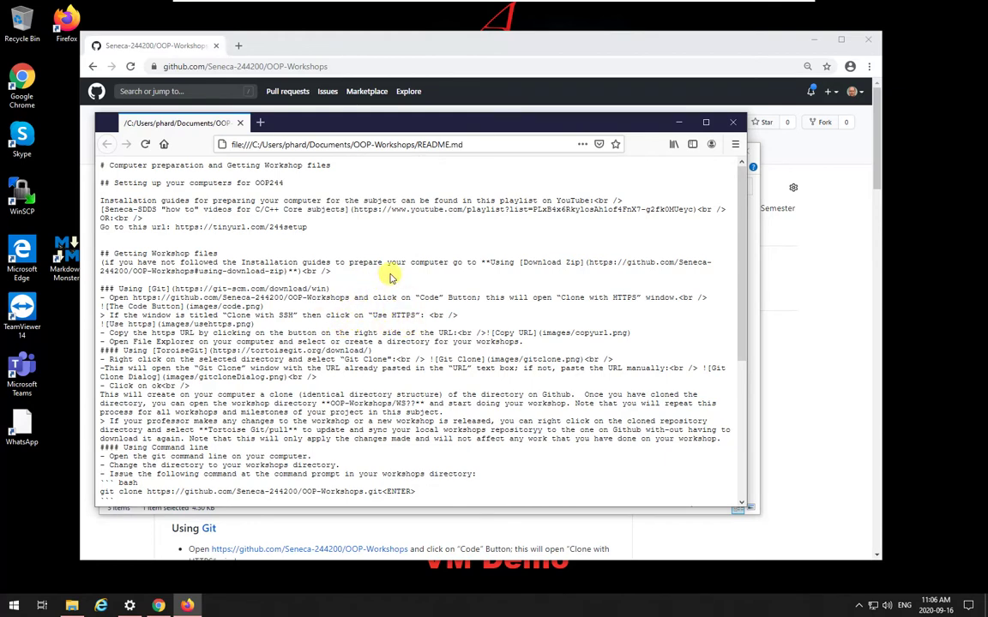
Search the web for "markdown viewer extension firefox" and open the Markdown Viewer page on Firefox Add-ons
{"action": "left_click", "coordinate": [483, 146]}
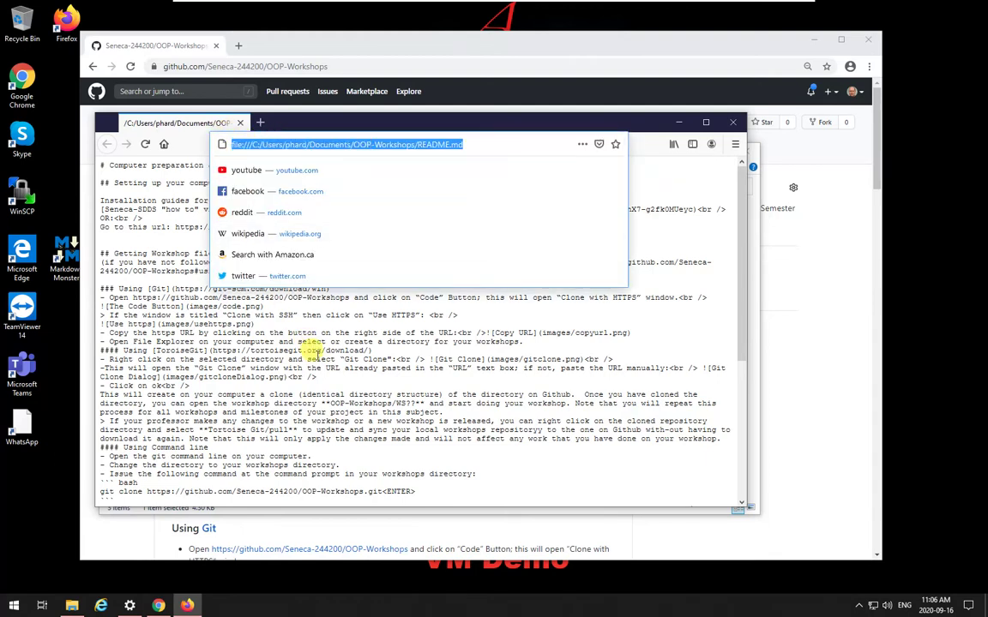
{"action": "type", "text": "mar"}
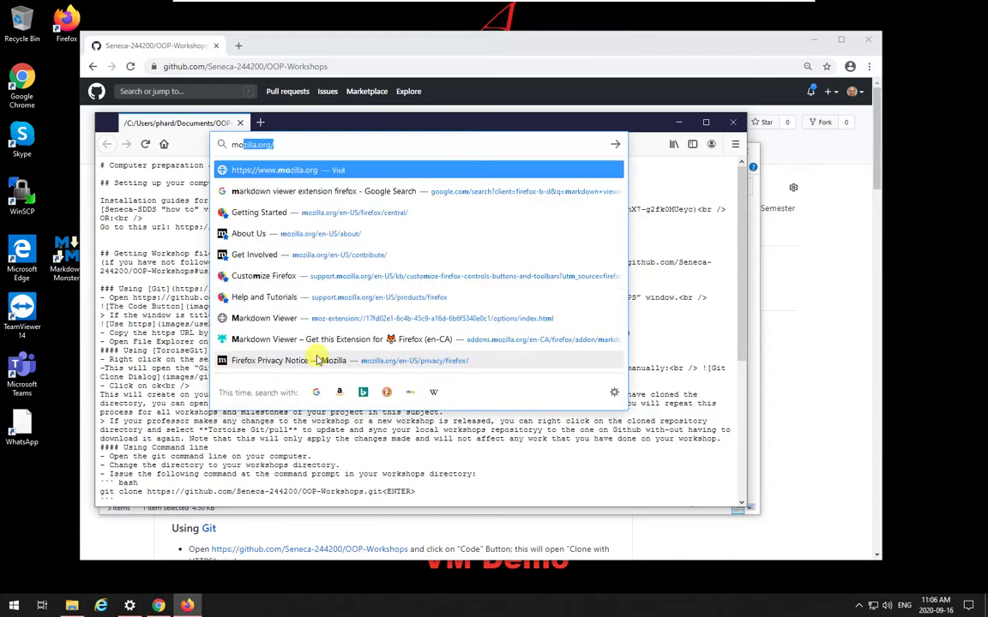
{"action": "key", "text": "Down"}
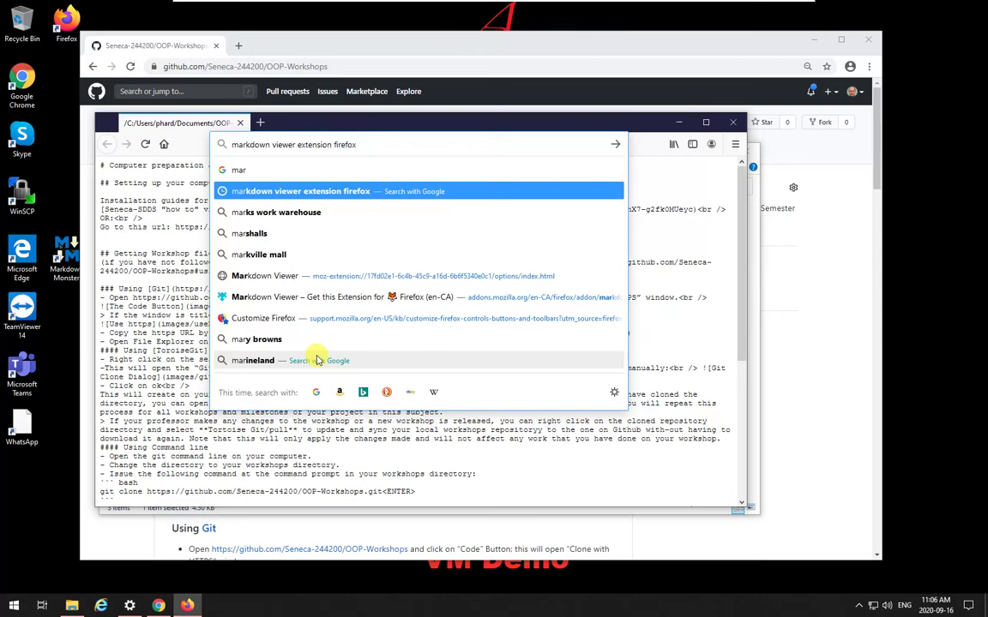
{"action": "key", "text": "Return"}
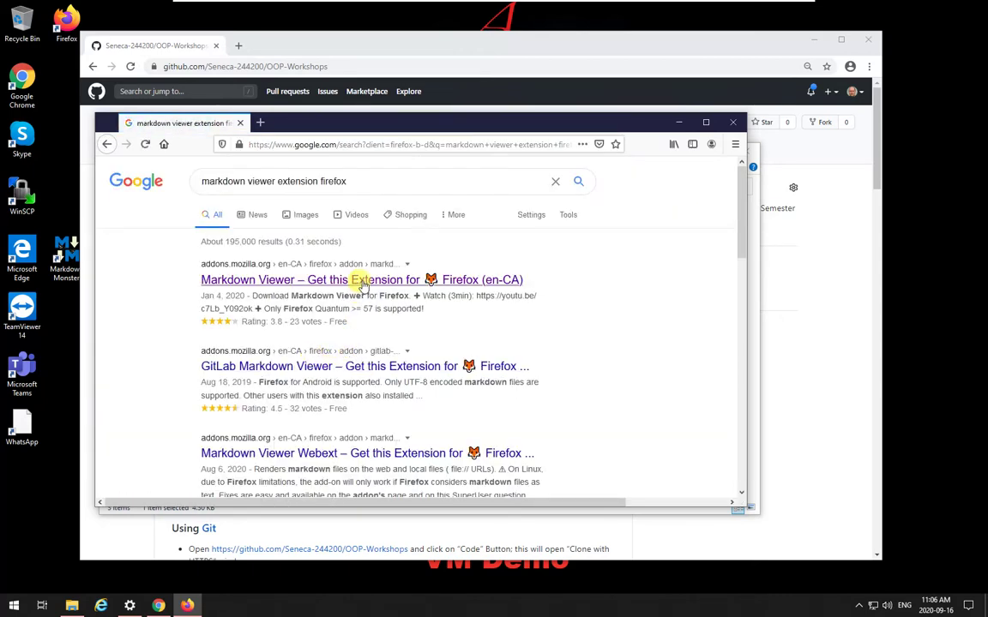
{"action": "left_click", "coordinate": [361, 281]}
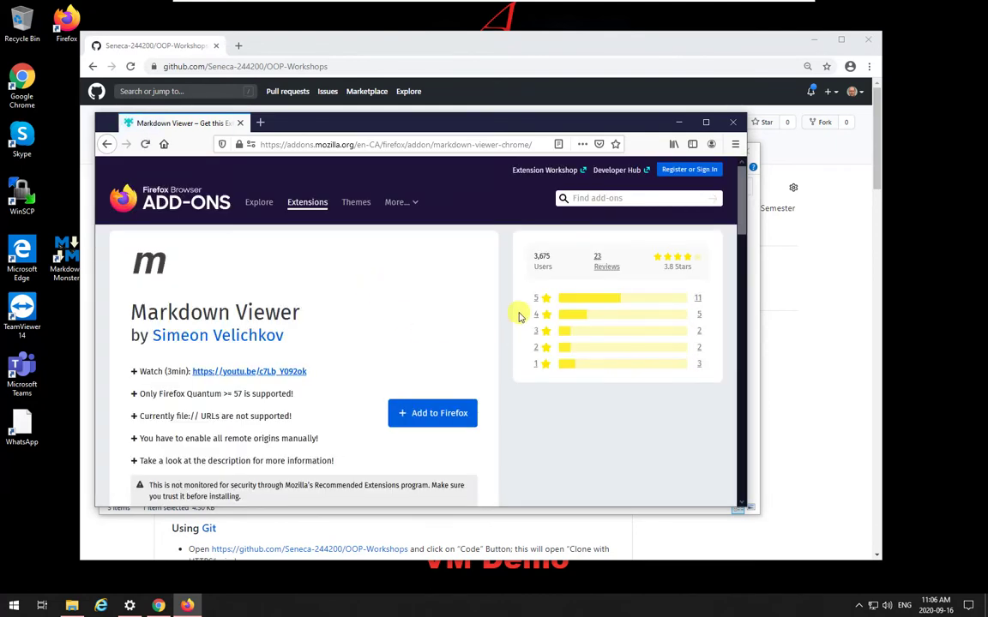
Add the Markdown Viewer extension to Firefox and allow it to run in Private Windows
{"action": "left_click", "coordinate": [446, 414]}
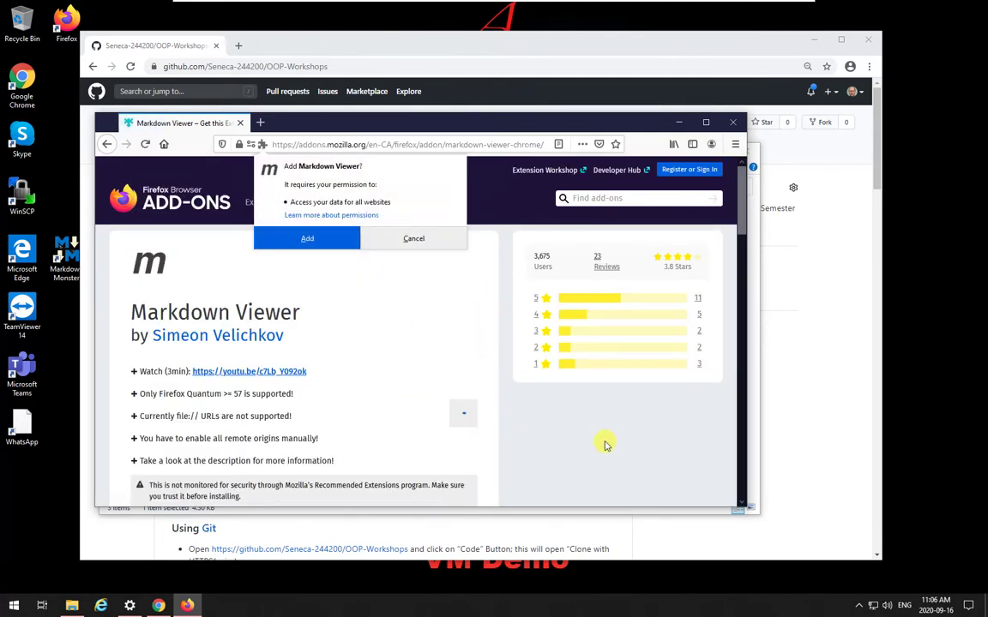
{"action": "left_click", "coordinate": [321, 240]}
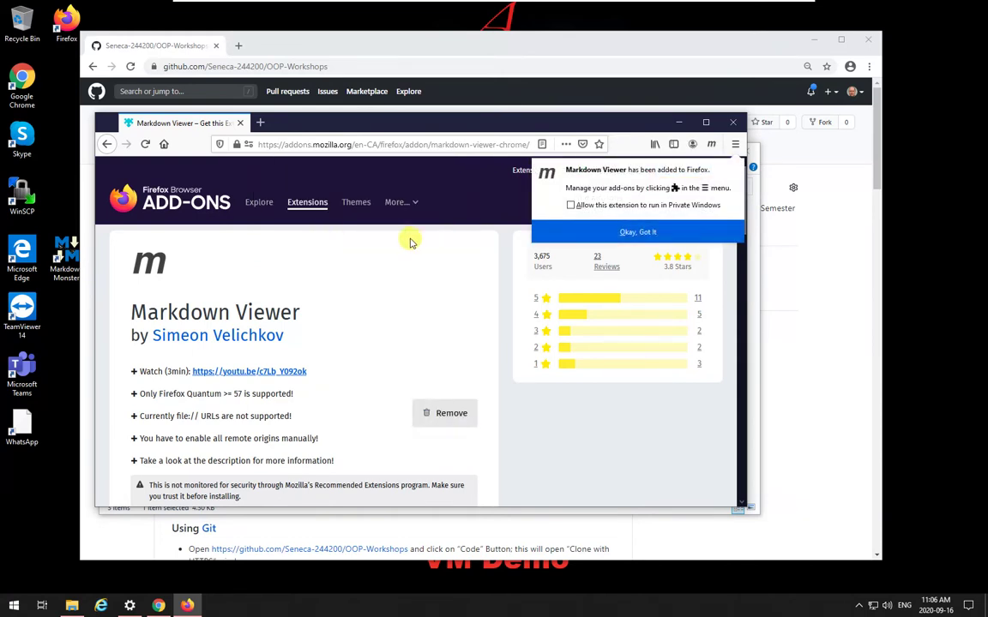
{"action": "left_click", "coordinate": [570, 205]}
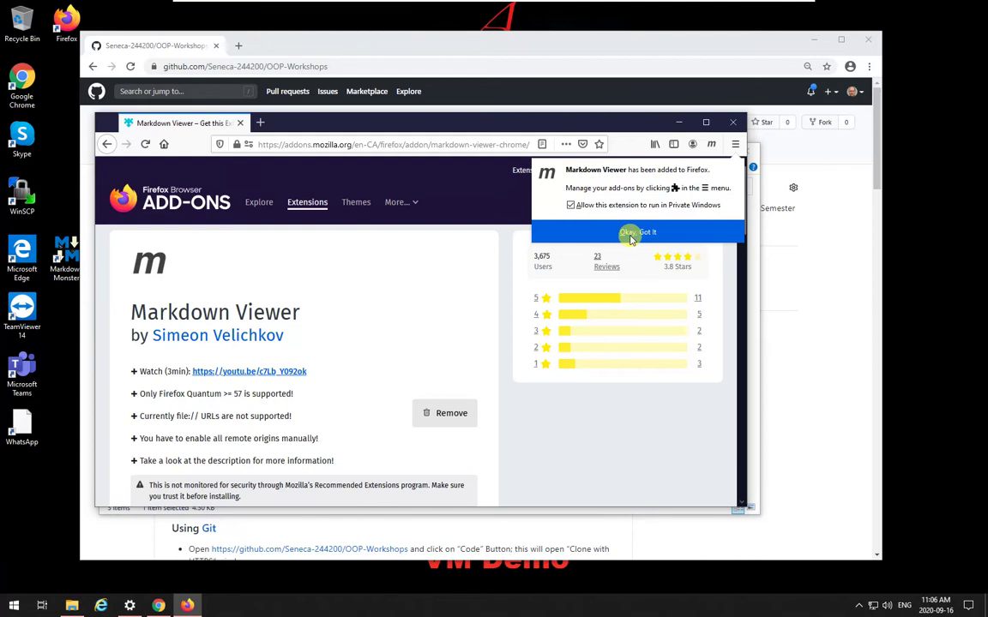
{"action": "left_click", "coordinate": [630, 233]}
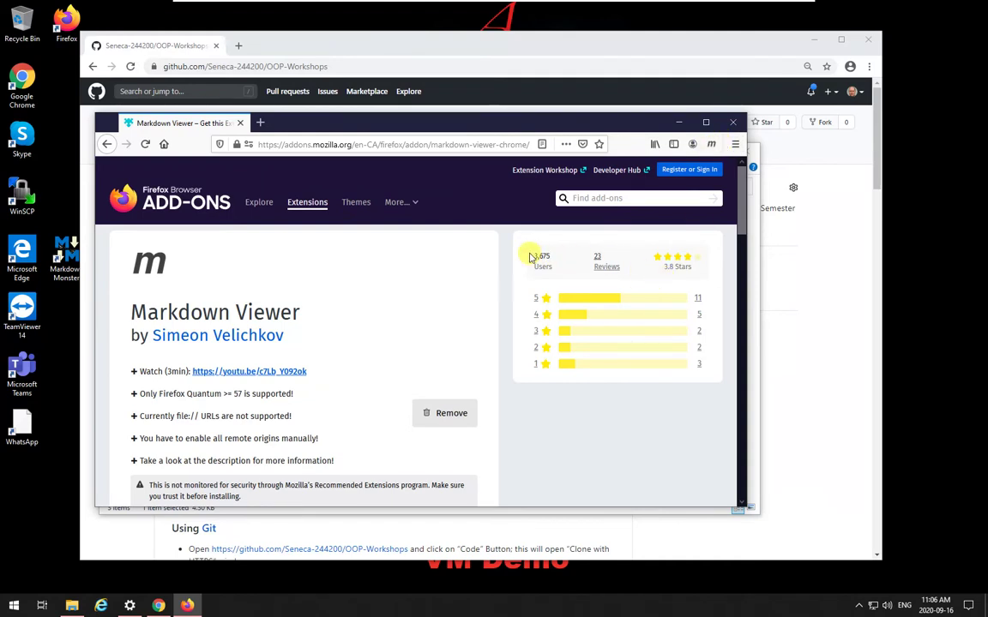
Turn off autoreload, emoji, mathjax, scroll and toc in Markdown Viewer's content options
{"action": "left_click", "coordinate": [502, 145]}
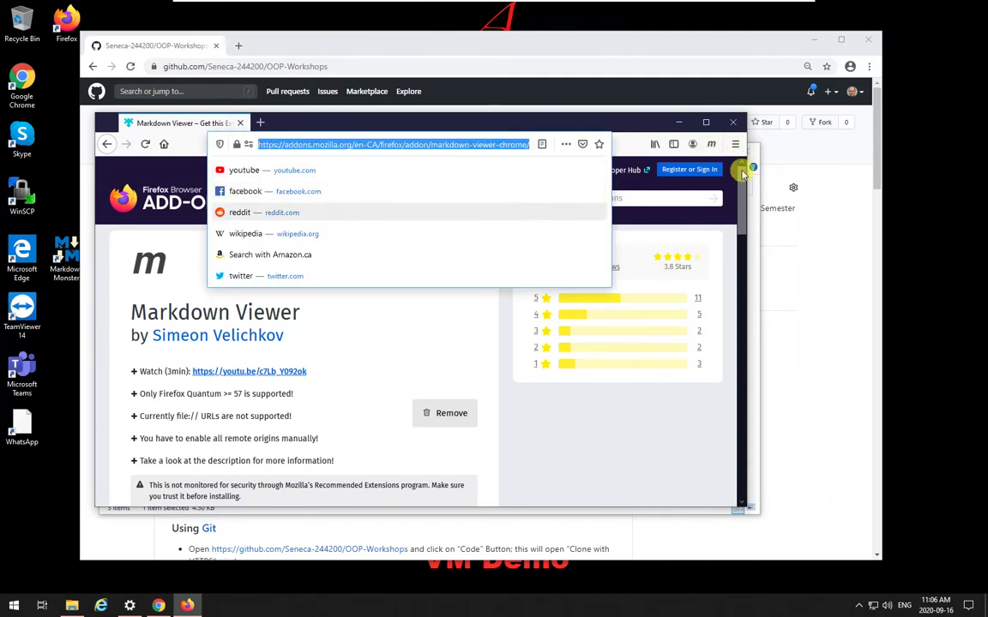
{"action": "left_click", "coordinate": [711, 146]}
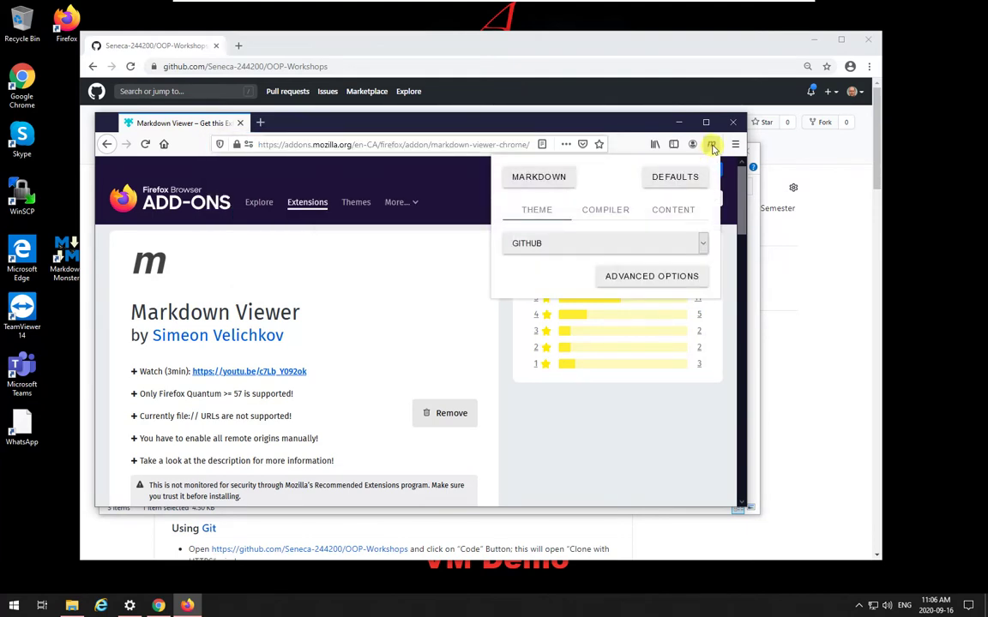
{"action": "left_click", "coordinate": [669, 210]}
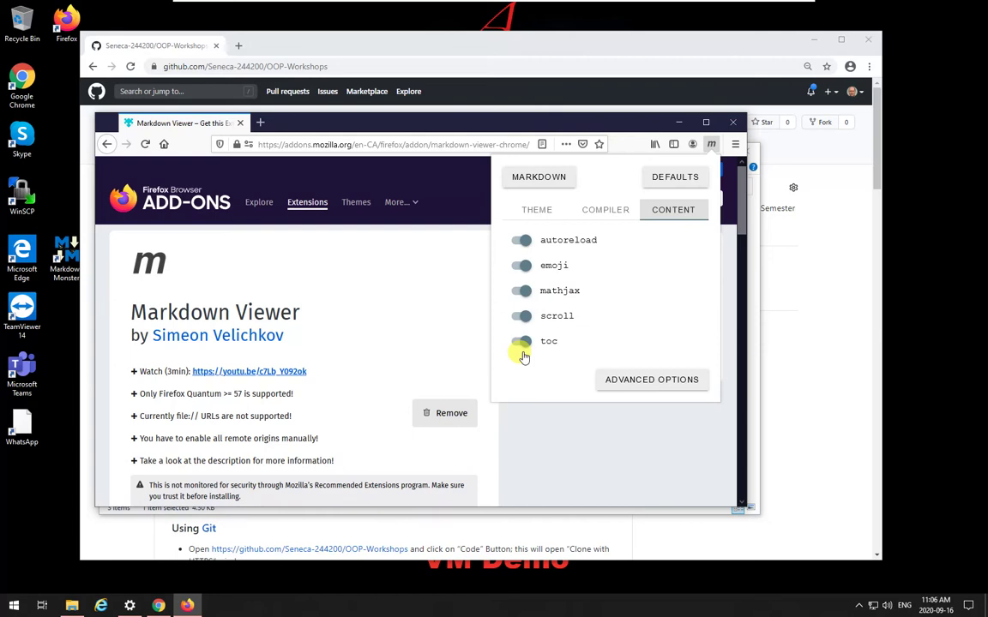
{"action": "left_click", "coordinate": [523, 241]}
{"action": "left_click", "coordinate": [523, 265]}
{"action": "left_click", "coordinate": [523, 294]}
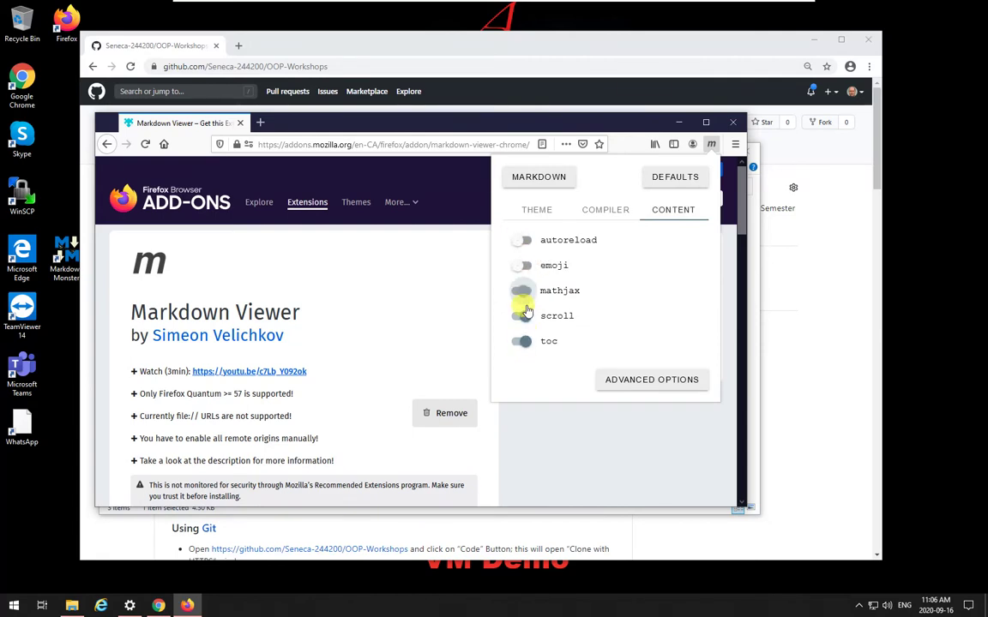
{"action": "left_click", "coordinate": [524, 316]}
{"action": "left_click", "coordinate": [524, 342]}
Turn the autoreload, emoji, mathjax, scroll and toc content options back on
{"action": "left_click", "coordinate": [522, 240]}
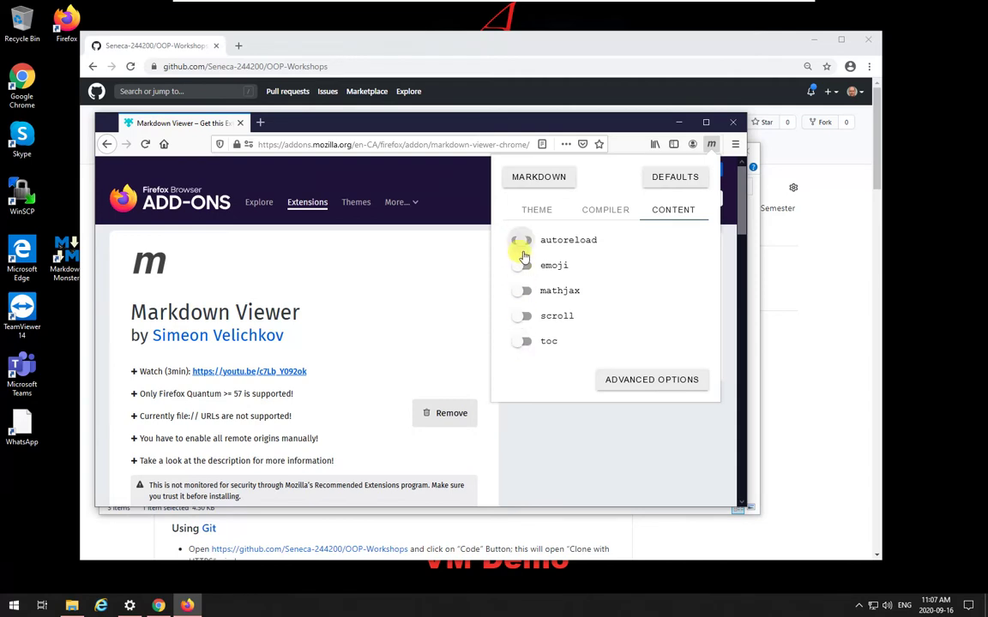
{"action": "left_click", "coordinate": [524, 267]}
{"action": "left_click", "coordinate": [524, 292]}
{"action": "left_click", "coordinate": [524, 317]}
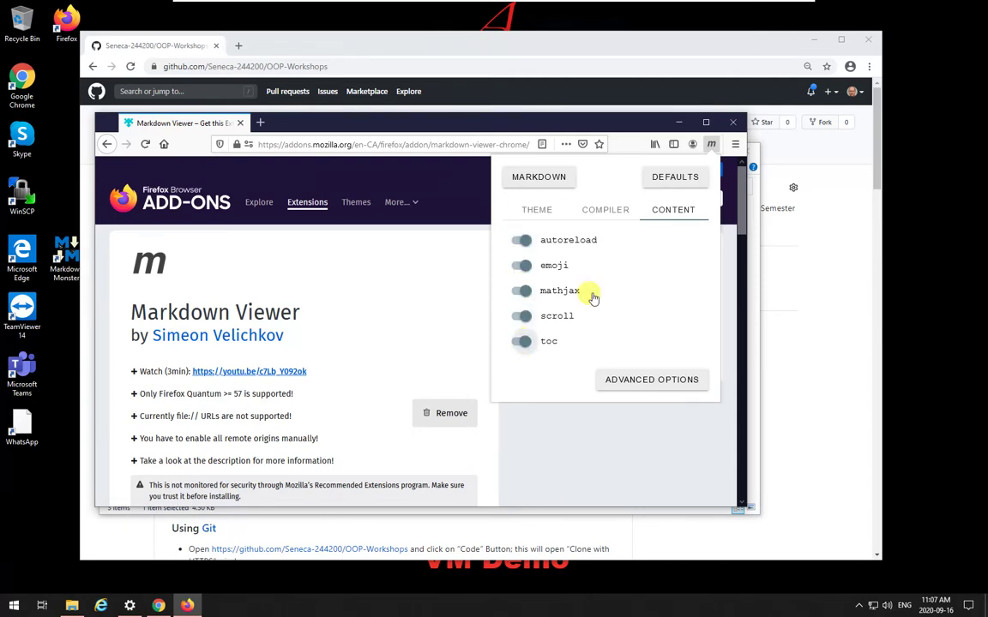
Review Markdown Viewer's compiler options, available themes and content options, keeping the github theme
{"action": "left_click", "coordinate": [607, 211]}
{"action": "left_click", "coordinate": [539, 211]}
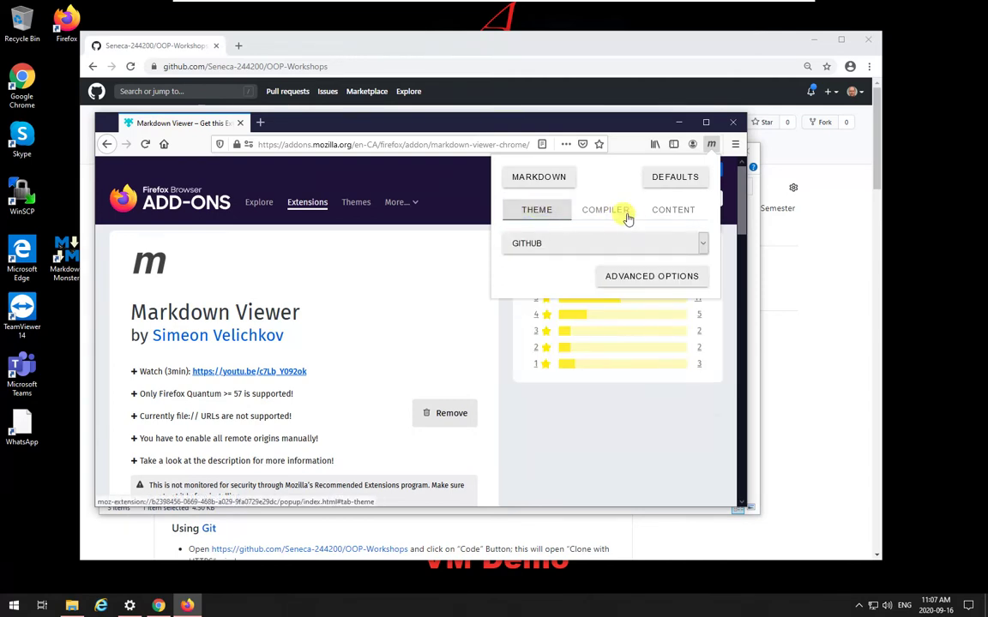
{"action": "left_click", "coordinate": [573, 247]}
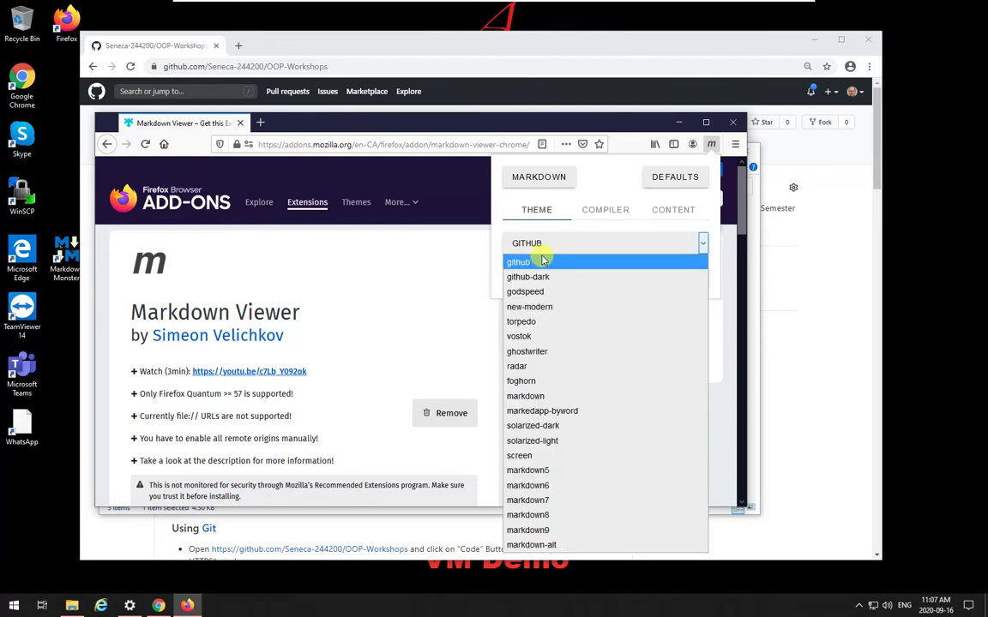
{"action": "left_click", "coordinate": [554, 243]}
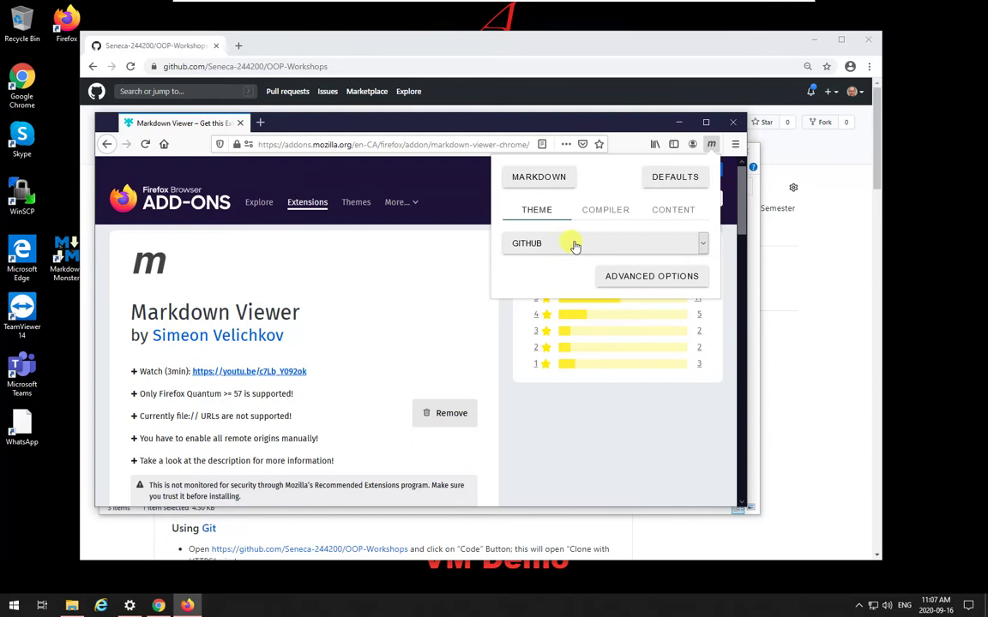
{"action": "left_click", "coordinate": [667, 212]}
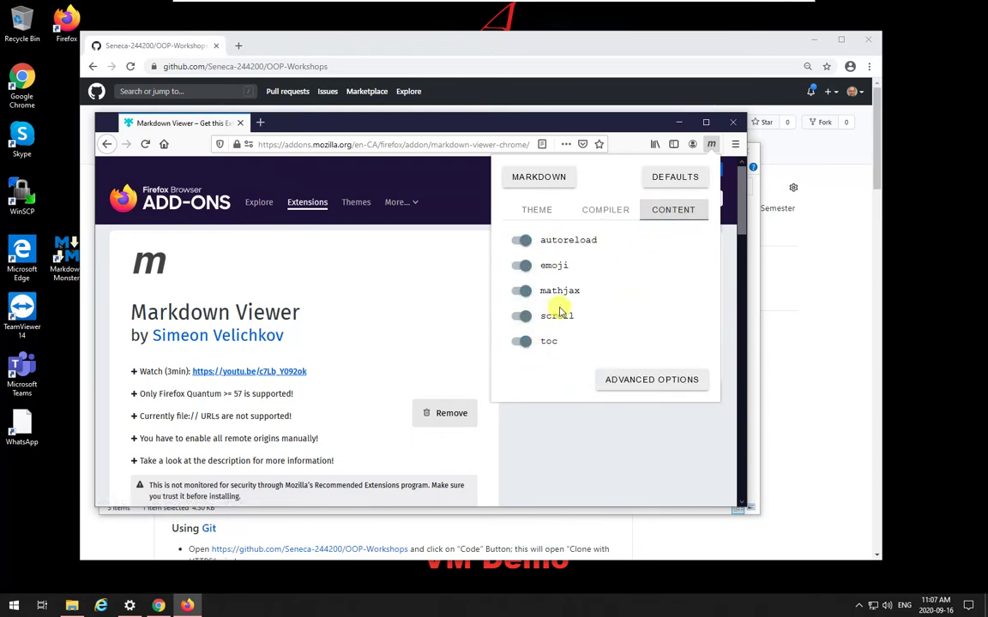
{"action": "left_click", "coordinate": [711, 145]}
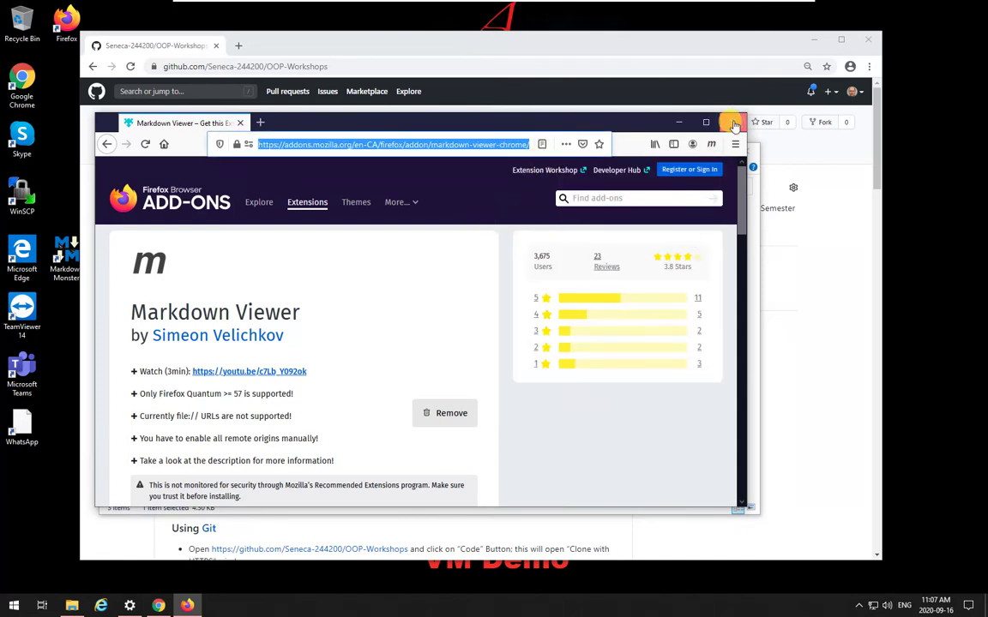
Close the add-ons page window and open README.md with Firefox, making Firefox the app always used for .md files
{"action": "left_click", "coordinate": [733, 125]}
{"action": "right_click", "coordinate": [244, 251]}
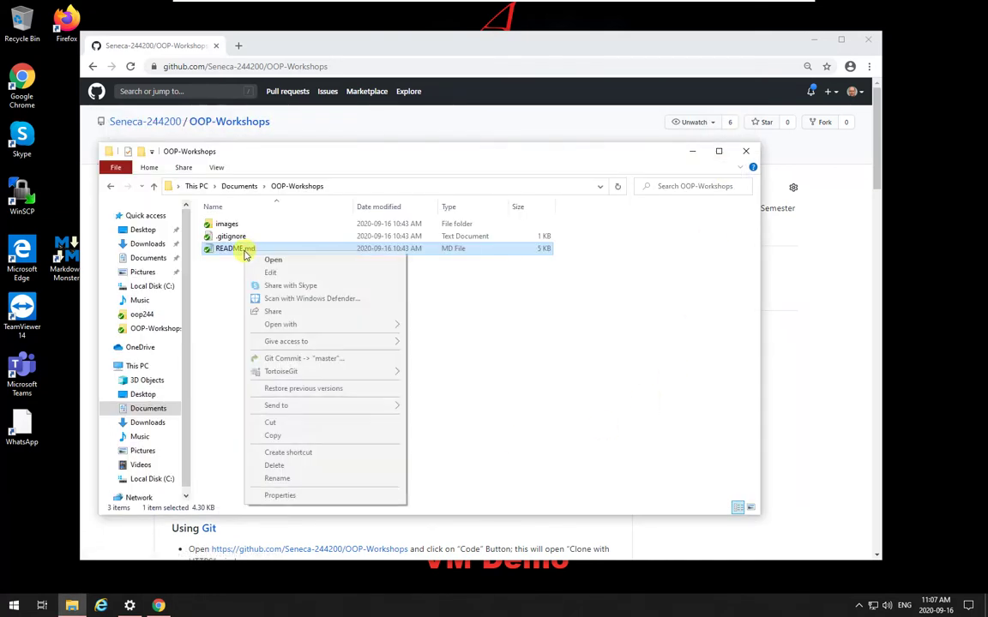
{"action": "left_click", "coordinate": [243, 249]}
{"action": "right_click", "coordinate": [240, 250]}
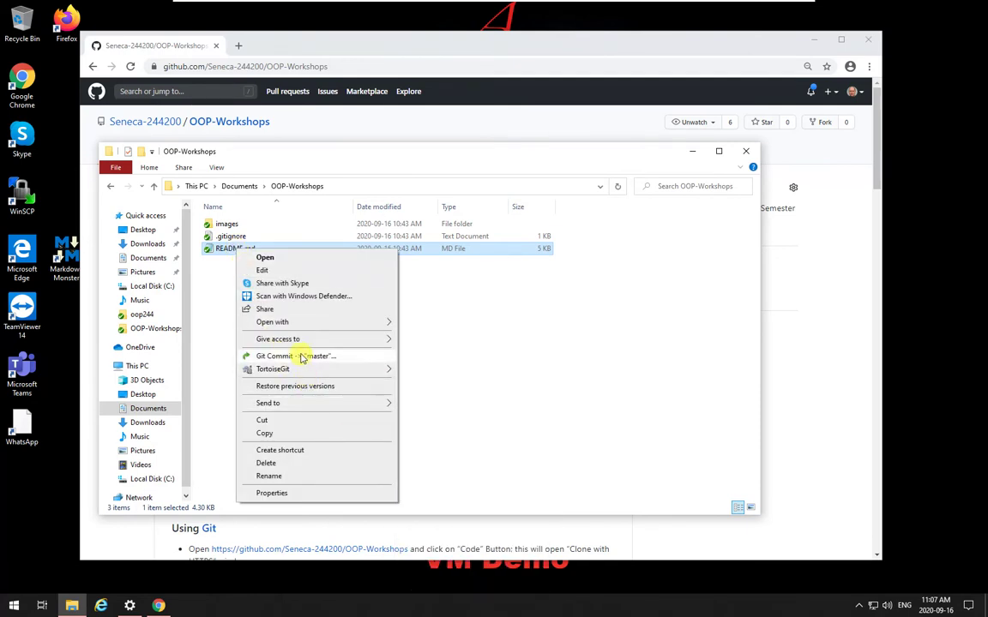
{"action": "mouse_move", "coordinate": [348, 322]}
{"action": "left_click", "coordinate": [439, 366]}
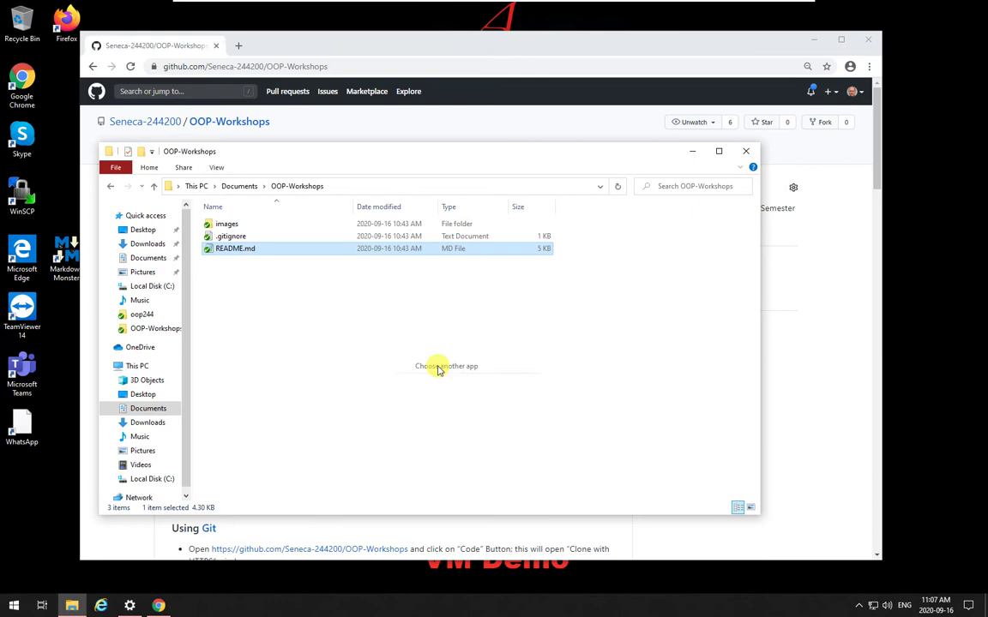
{"action": "left_click", "coordinate": [411, 334]}
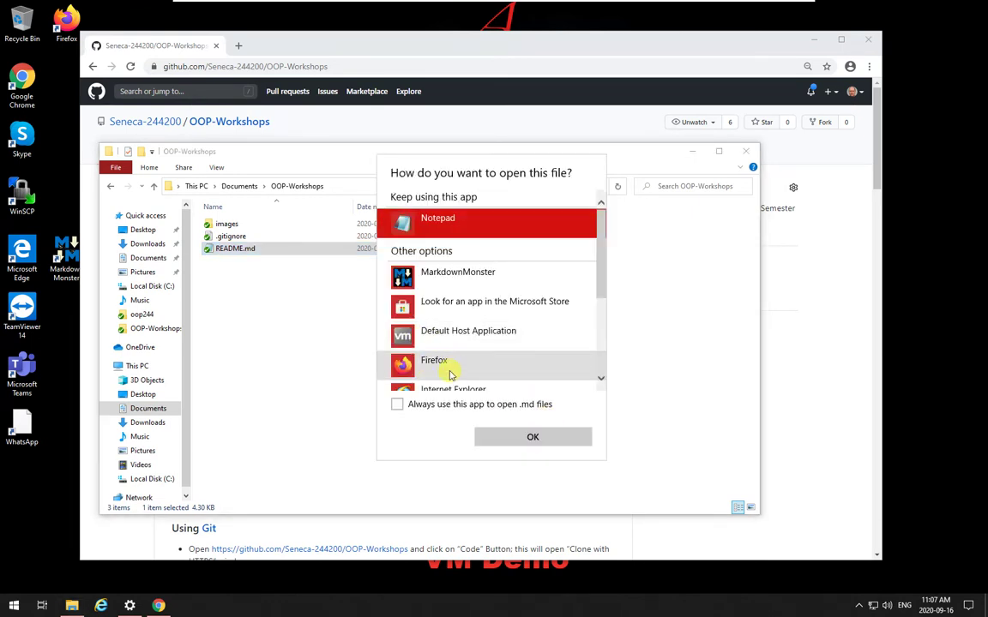
{"action": "left_click", "coordinate": [439, 366]}
{"action": "left_click", "coordinate": [397, 403]}
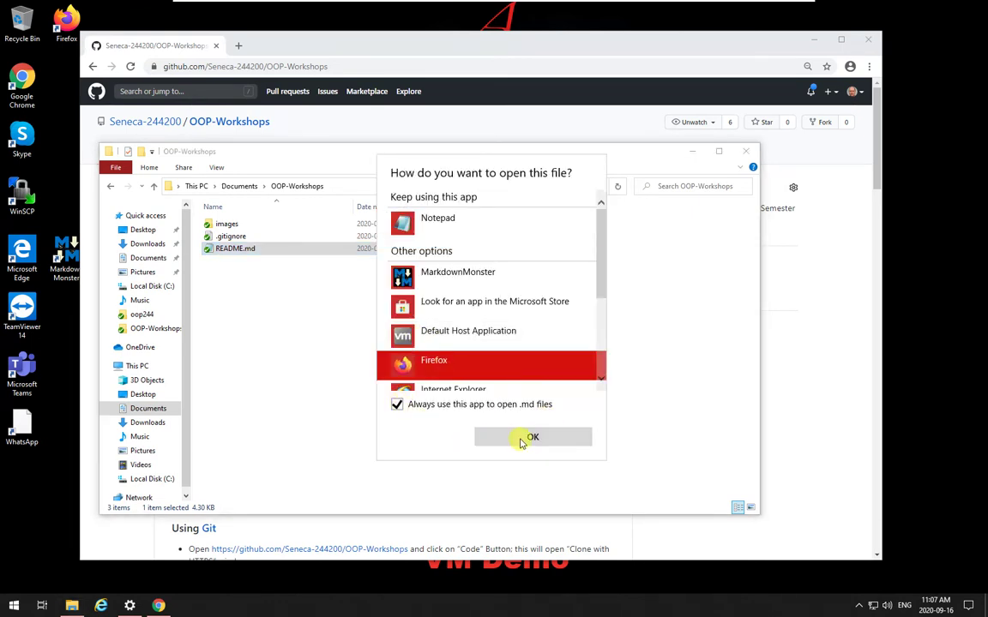
{"action": "left_click", "coordinate": [524, 436]}
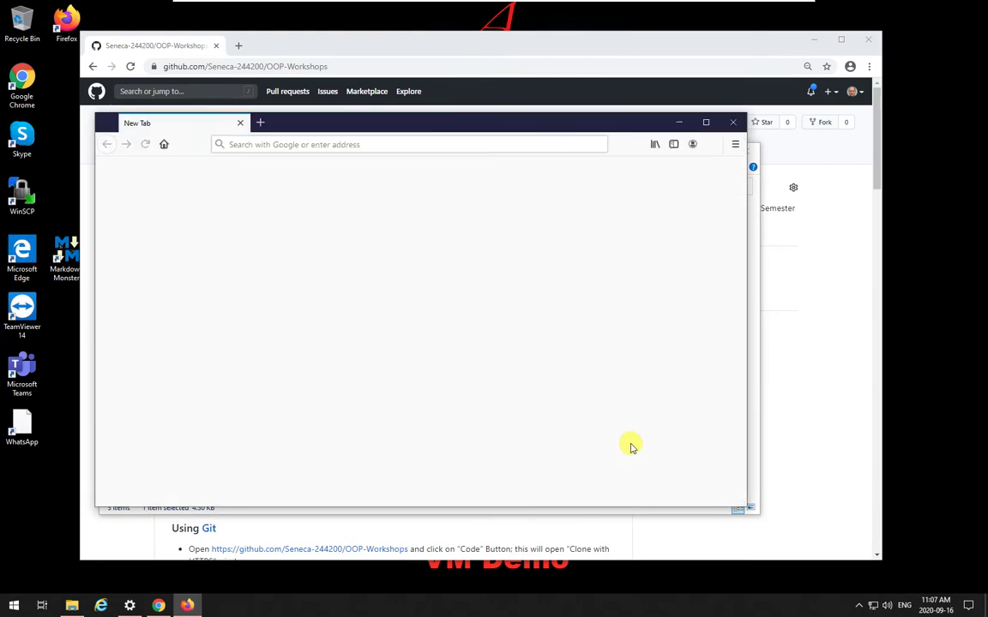
Load the local README.md address again in Firefox to render it with Markdown Viewer
{"action": "left_click", "coordinate": [513, 141]}
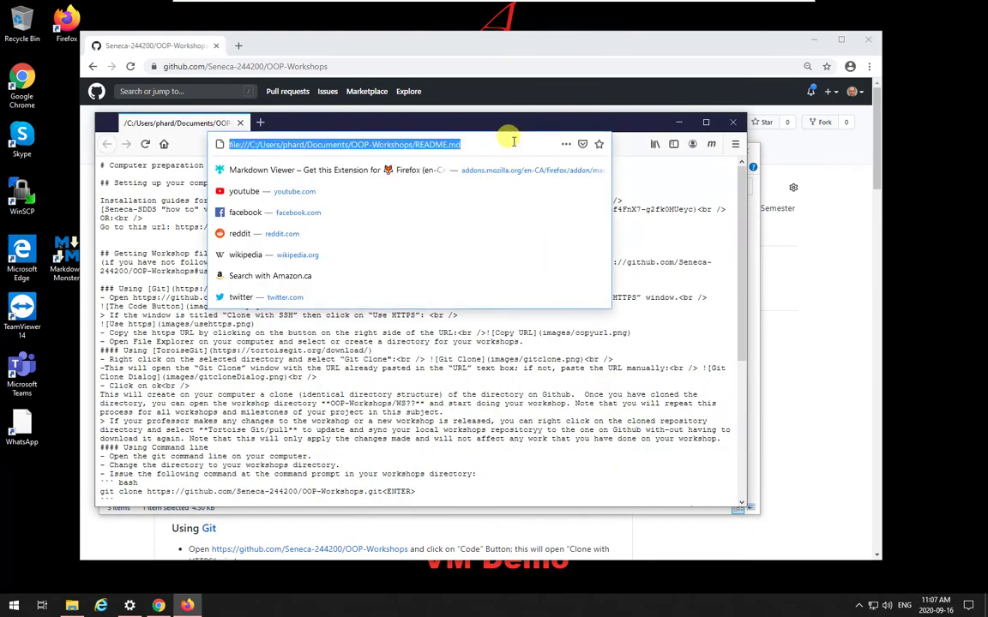
{"action": "left_click", "coordinate": [512, 141]}
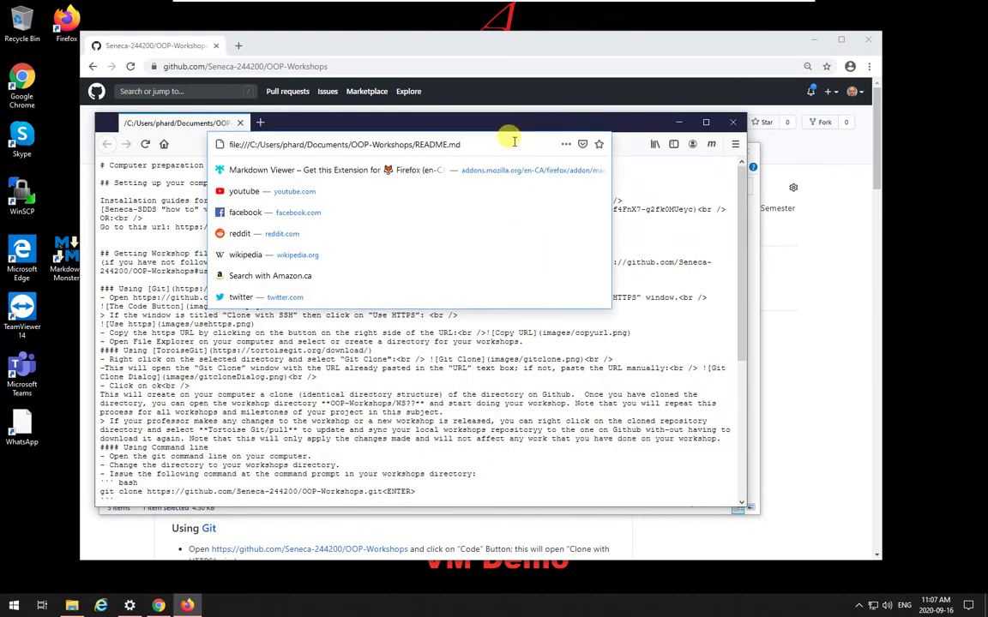
{"action": "key", "text": "Return"}
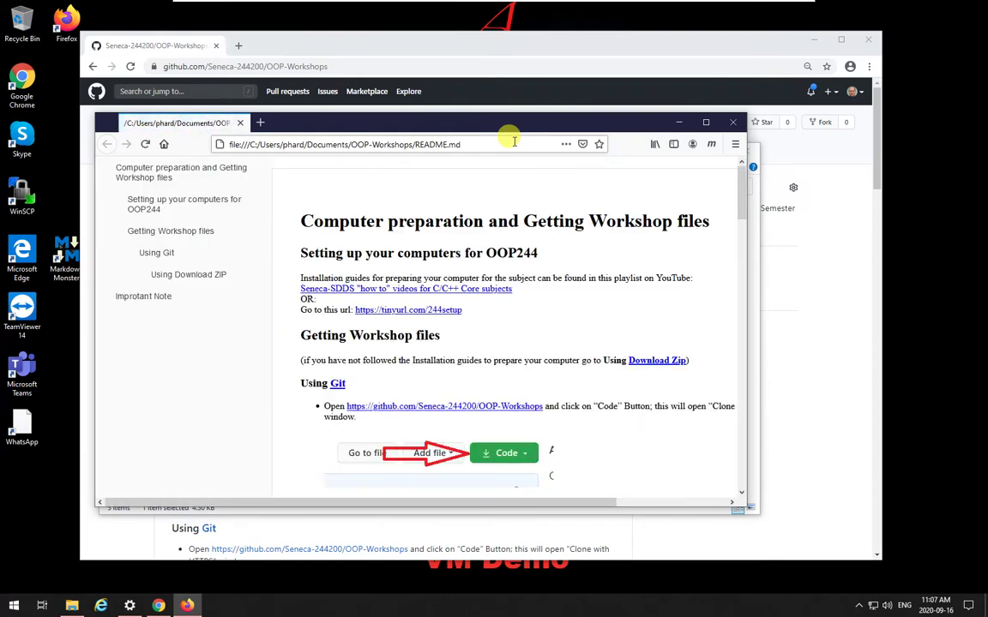
Review the rendered README.md in a maximized window, jump through its outline from Getting Workshop files to the Improtant Note section, and close Firefox
{"action": "double_click", "coordinate": [593, 125]}
{"action": "scroll", "coordinate": [627, 331], "scroll_direction": "down", "scroll_amount": 3}
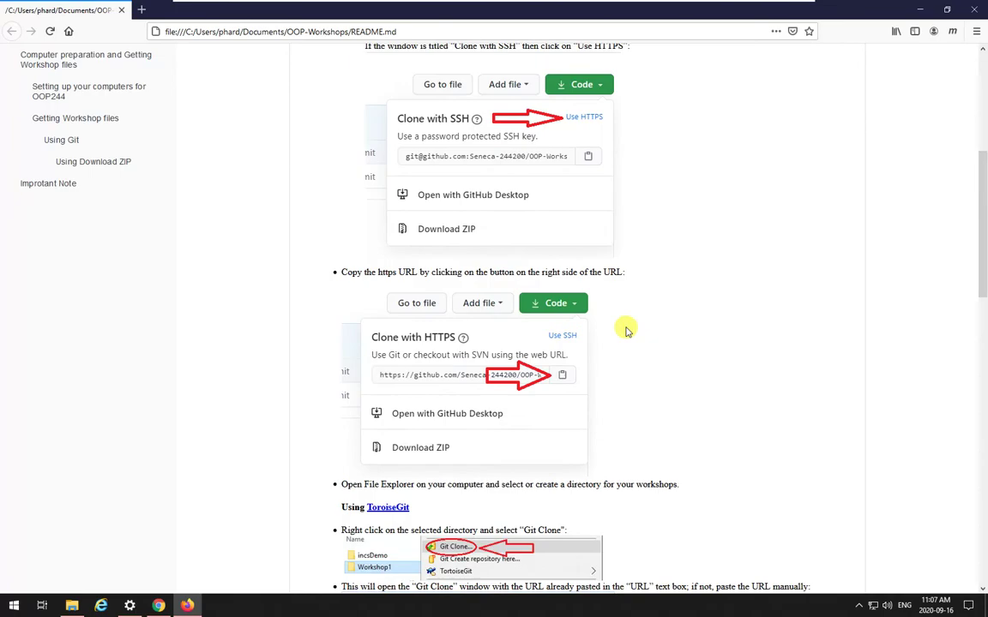
{"action": "scroll", "coordinate": [627, 331], "scroll_direction": "down", "scroll_amount": 12}
{"action": "scroll", "coordinate": [629, 369], "scroll_direction": "up", "scroll_amount": 5}
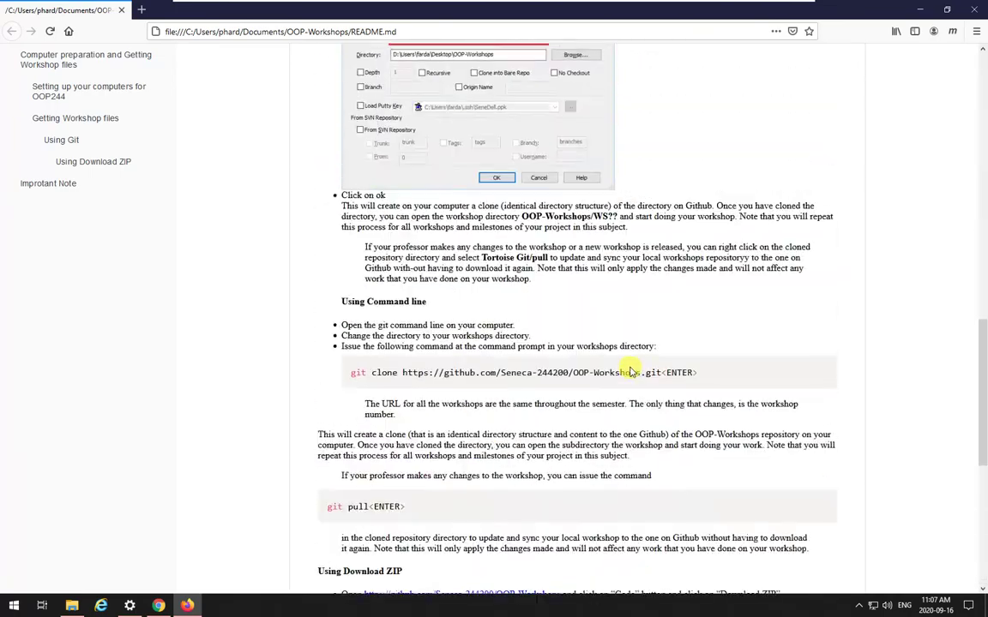
{"action": "scroll", "coordinate": [630, 371], "scroll_direction": "up", "scroll_amount": 10}
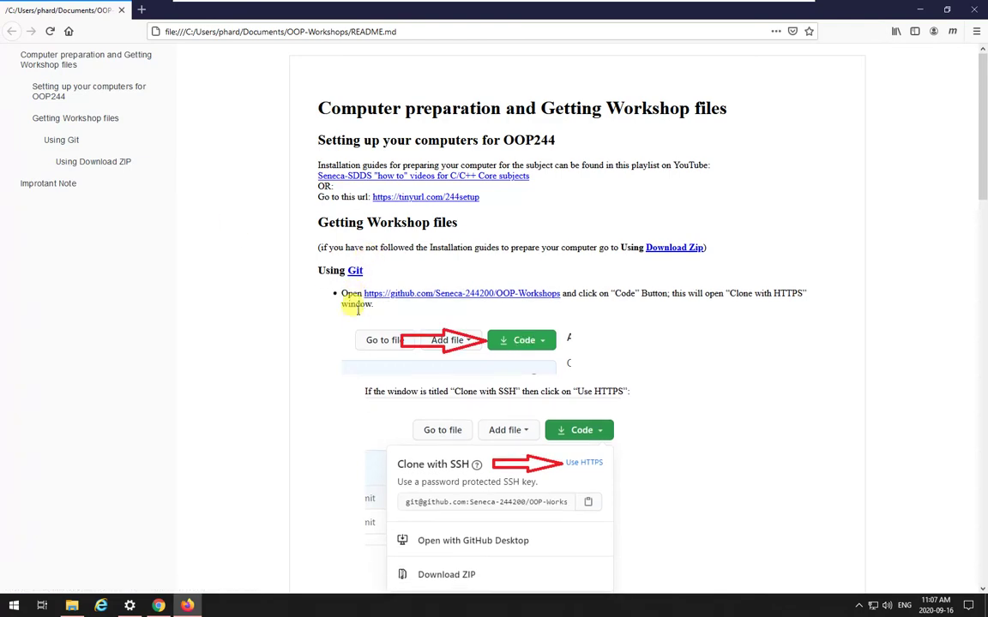
{"action": "left_click", "coordinate": [60, 121]}
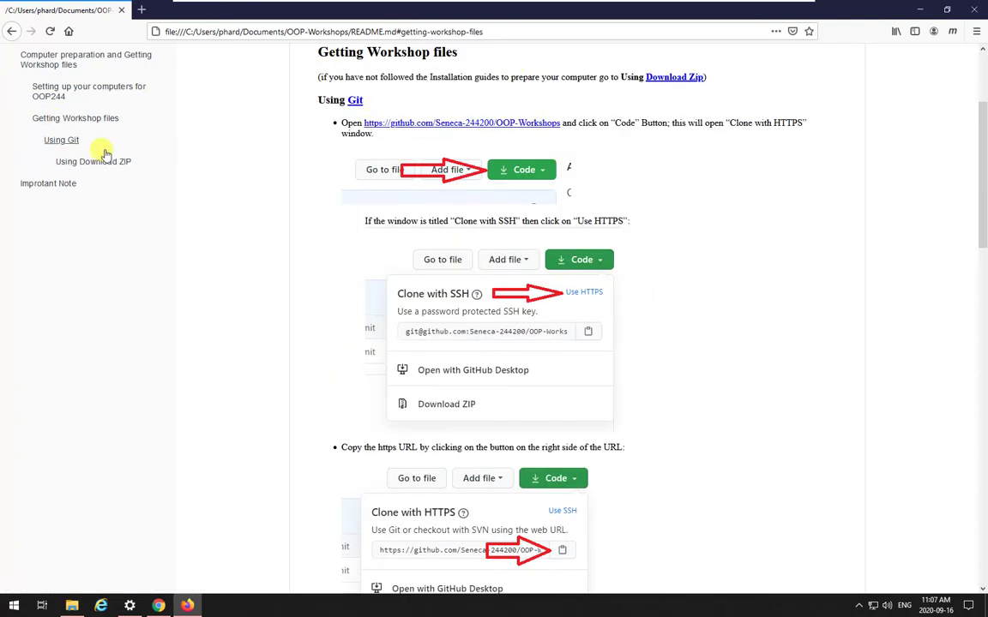
{"action": "left_click", "coordinate": [81, 161]}
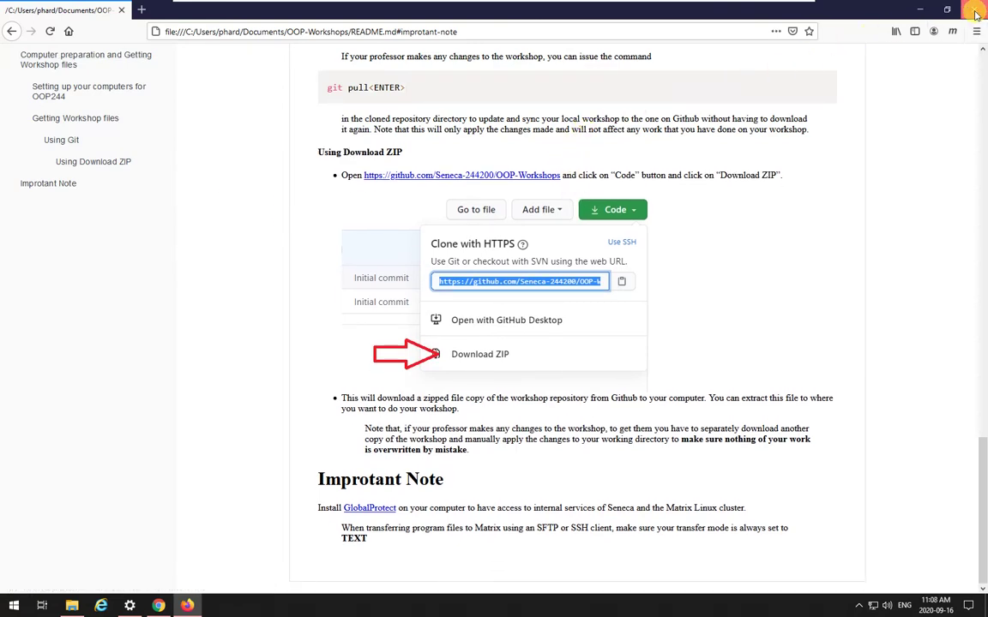
{"action": "left_click", "coordinate": [975, 15]}
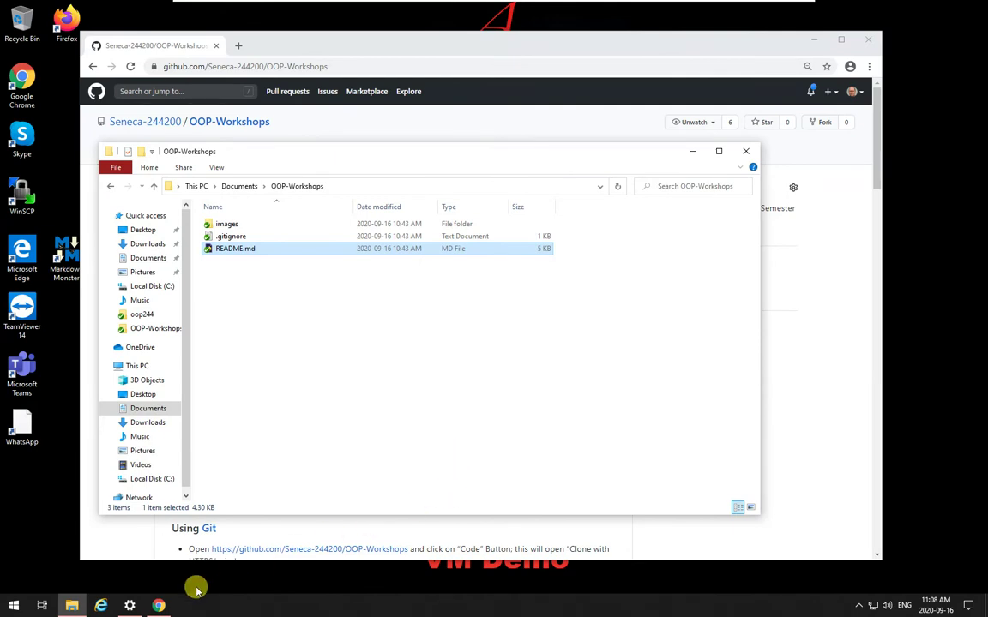
Open a new tab in Chrome, and for README.md in File Explorer start looking for another app on this PC to open it
{"action": "left_click", "coordinate": [158, 603]}
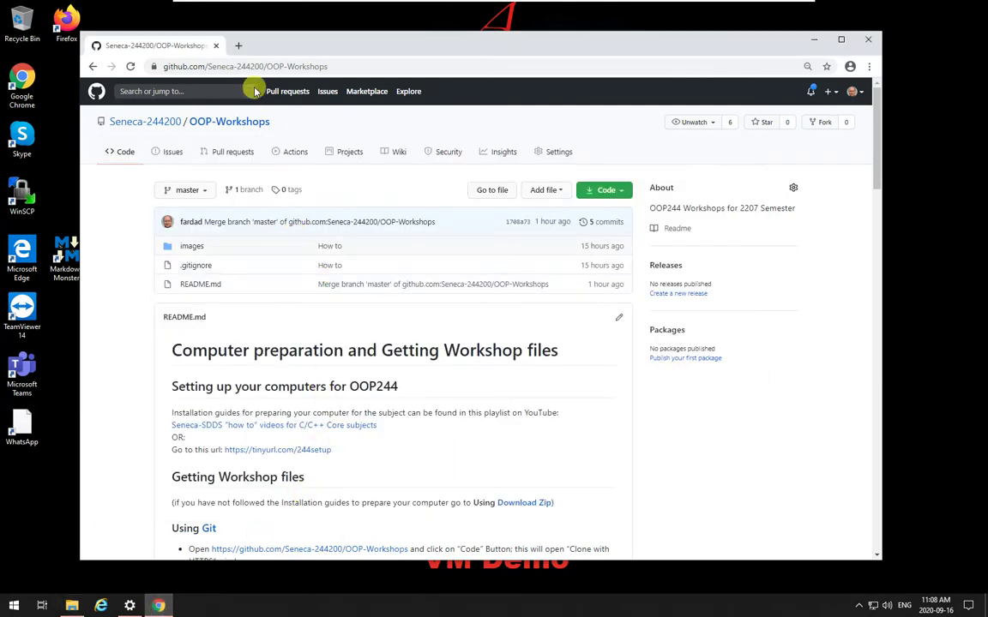
{"action": "left_click", "coordinate": [239, 48]}
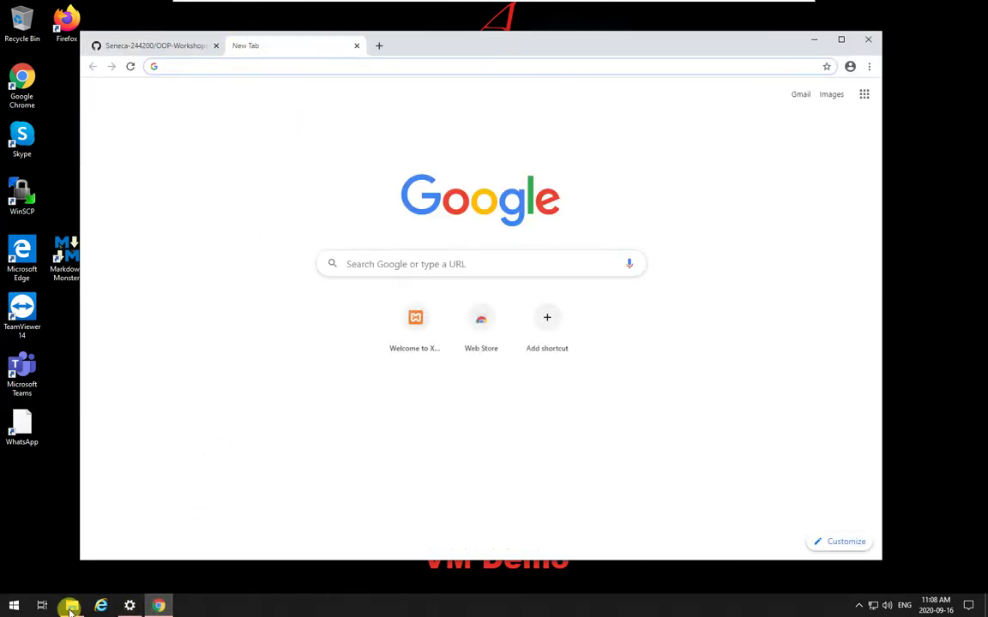
{"action": "left_click", "coordinate": [72, 606]}
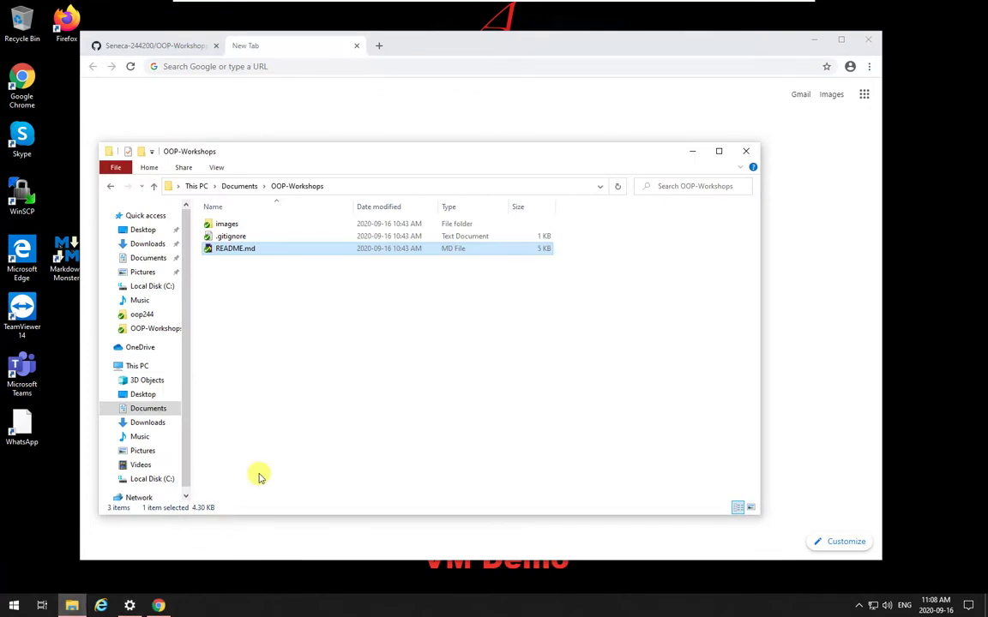
{"action": "right_click", "coordinate": [250, 251]}
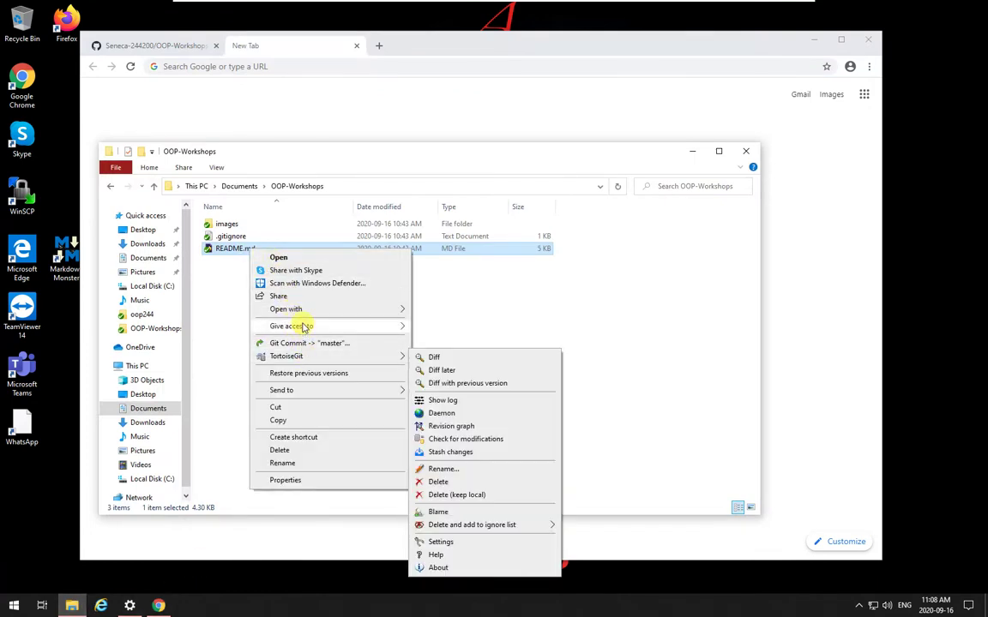
{"action": "mouse_move", "coordinate": [300, 309]}
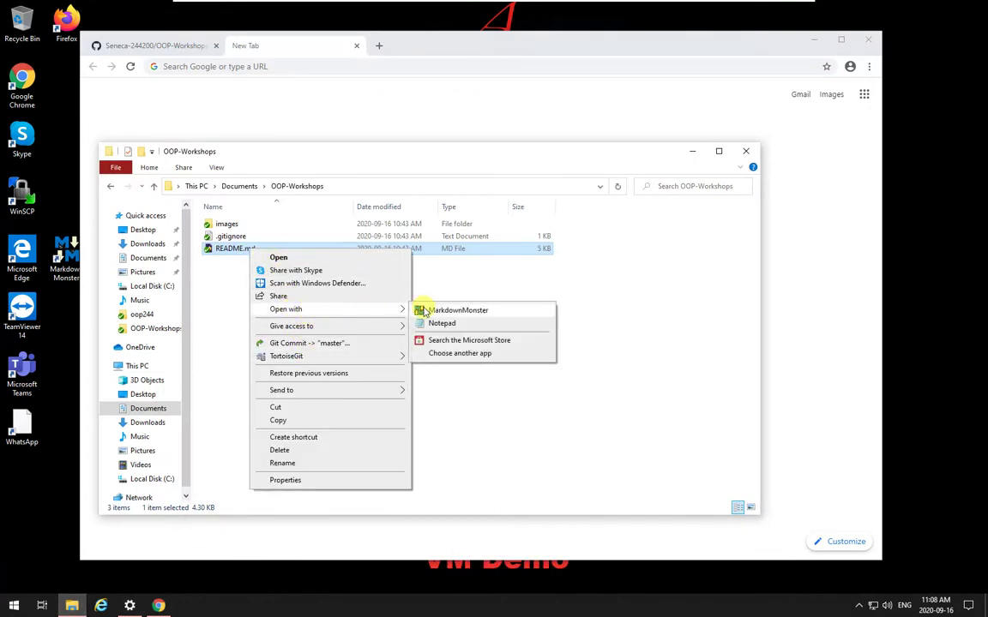
{"action": "left_click", "coordinate": [466, 357]}
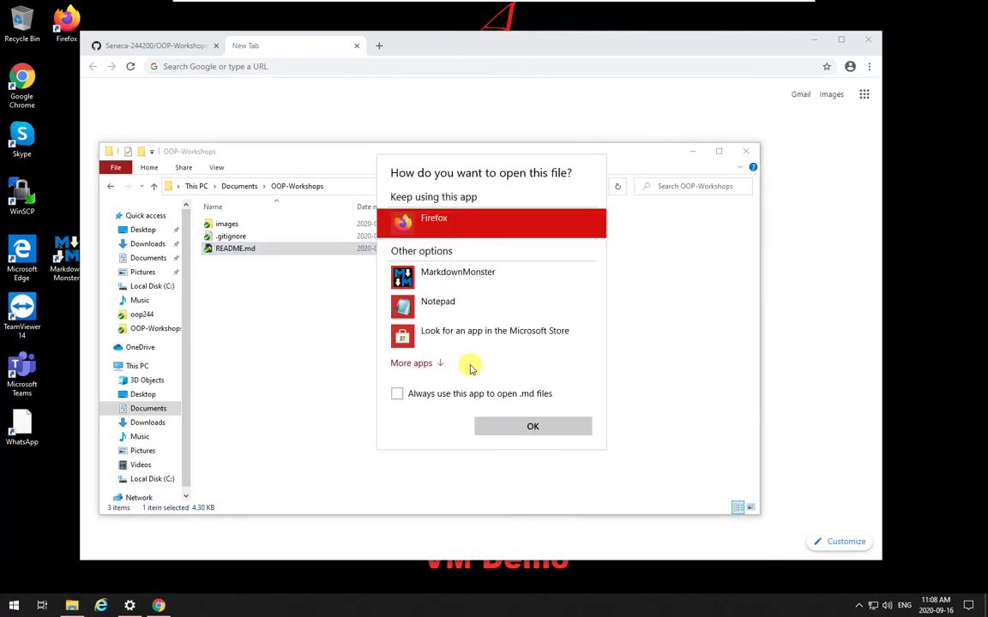
{"action": "left_click", "coordinate": [416, 363]}
{"action": "scroll", "coordinate": [446, 369], "scroll_direction": "down", "scroll_amount": 3}
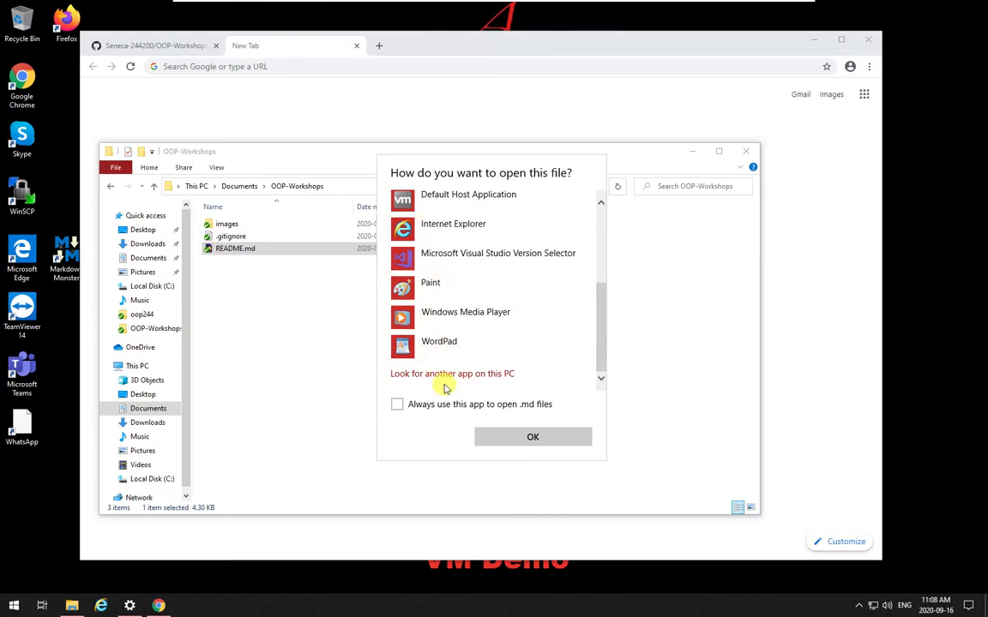
{"action": "left_click", "coordinate": [442, 376]}
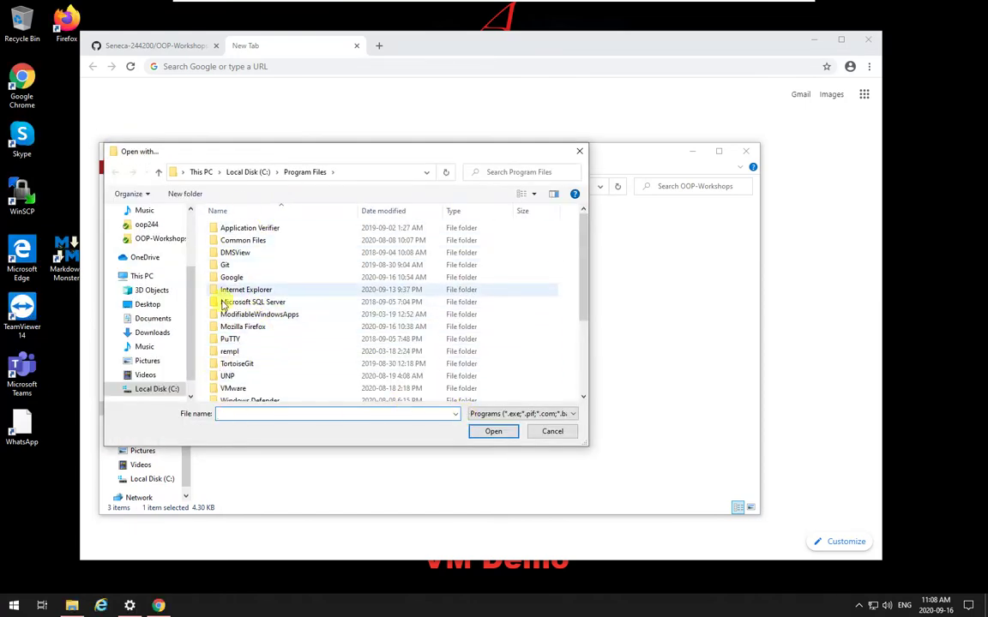
{"action": "left_click", "coordinate": [252, 171]}
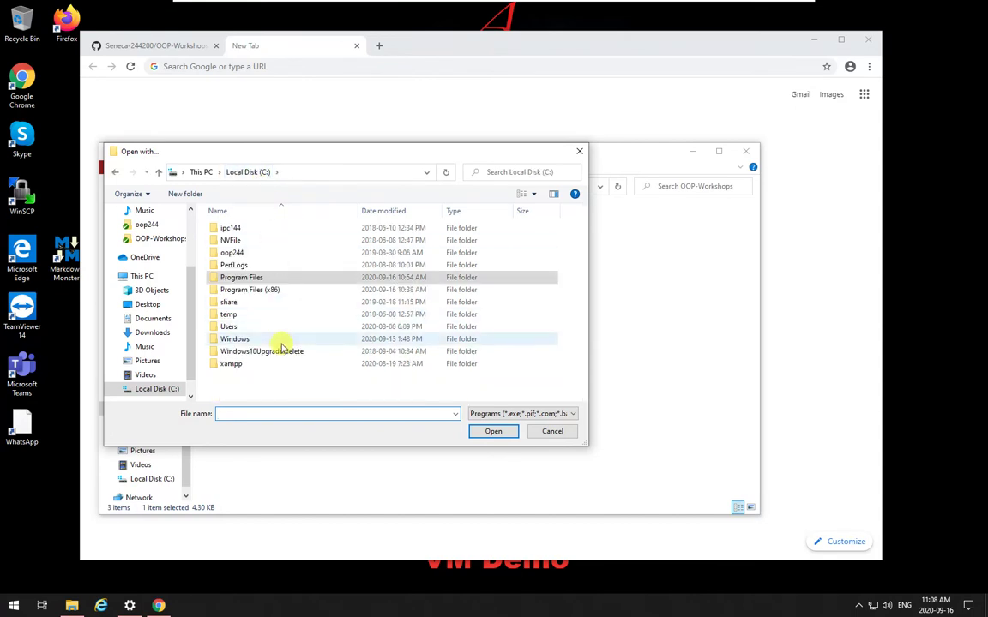
{"action": "left_click", "coordinate": [259, 292]}
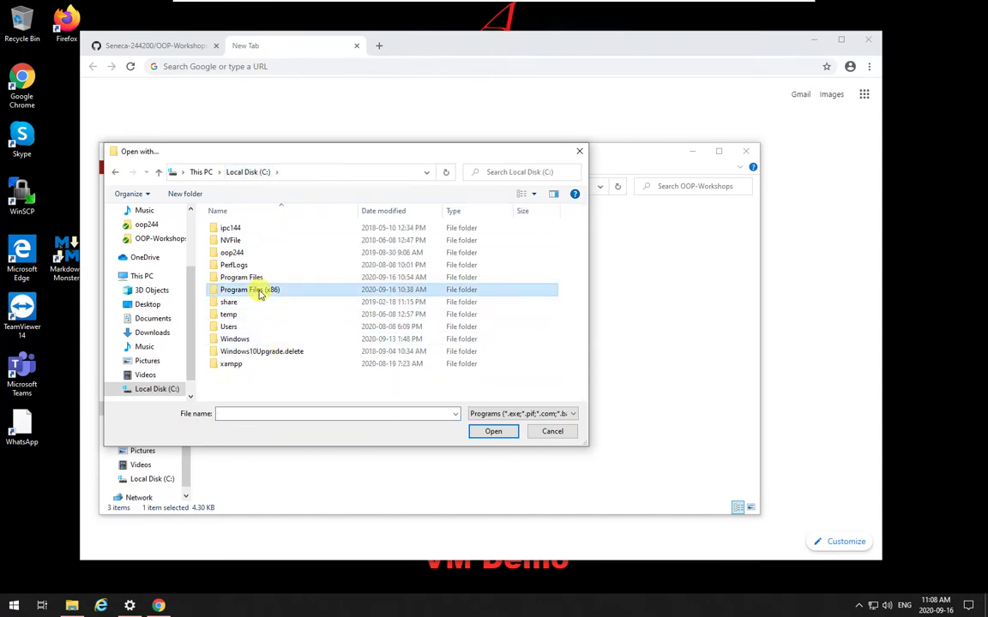
{"action": "double_click", "coordinate": [259, 293]}
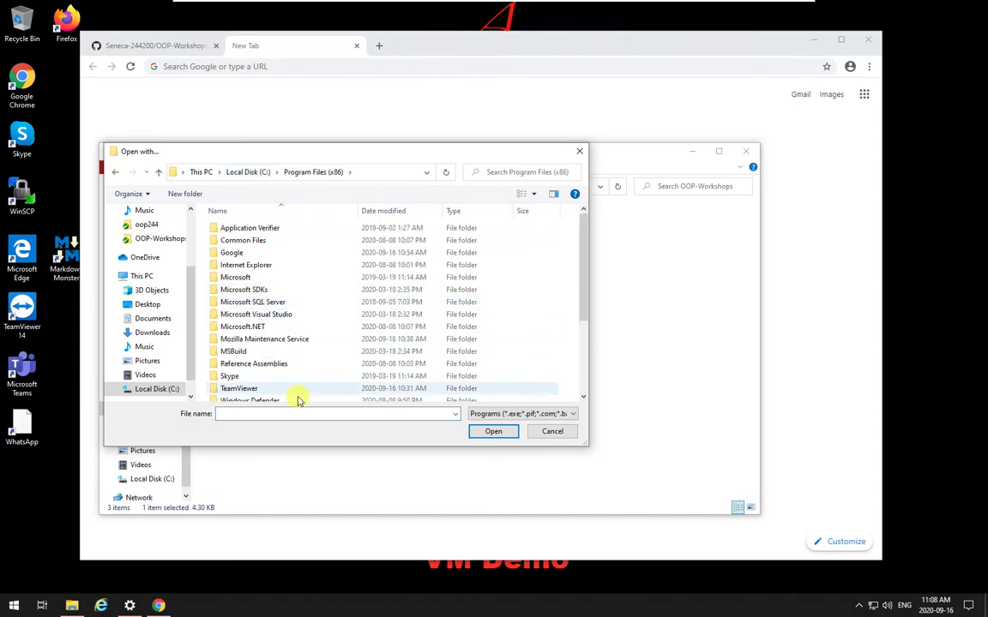
{"action": "double_click", "coordinate": [232, 254]}
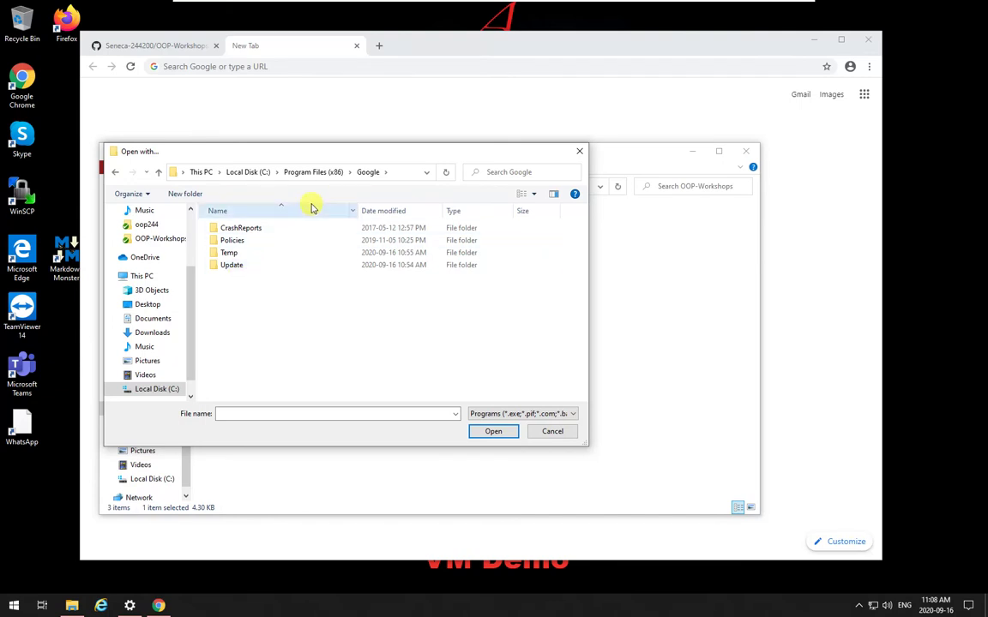
{"action": "left_click", "coordinate": [250, 173]}
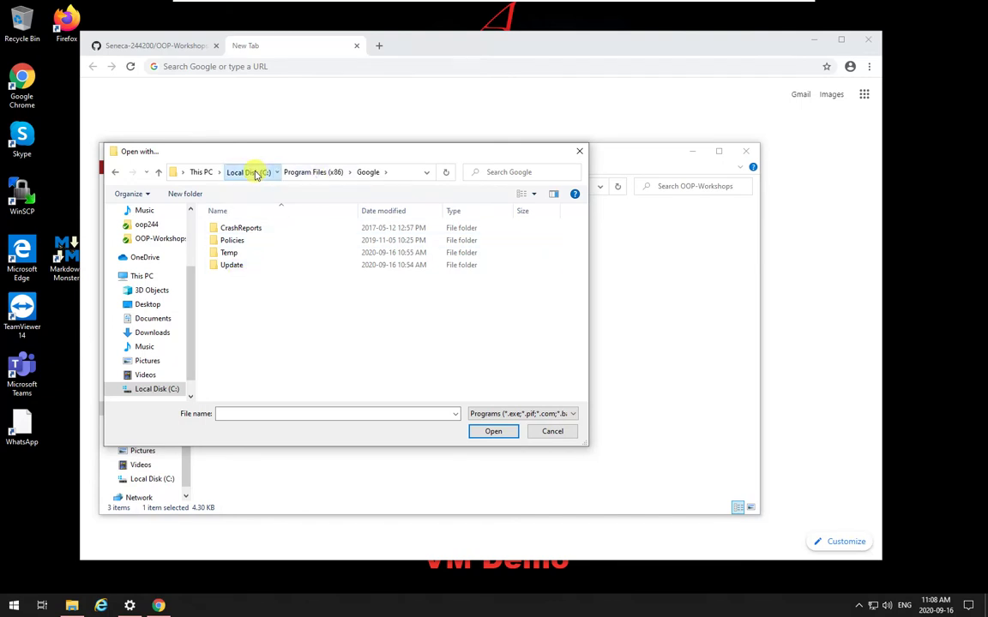
{"action": "double_click", "coordinate": [241, 279]}
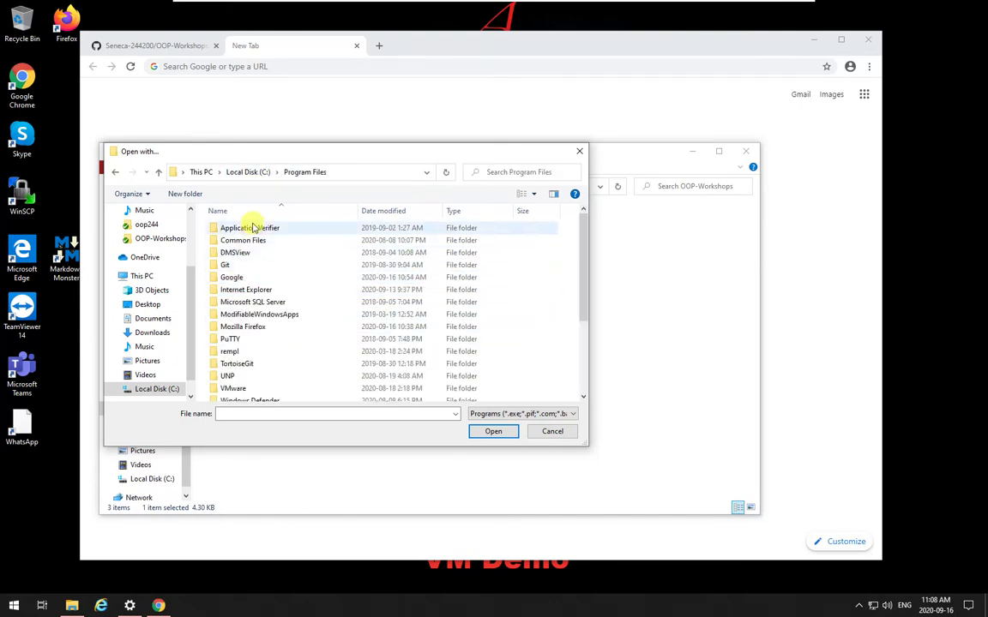
Open README.md with chrome.exe from the Google > Chrome > Application folder in Program Files
{"action": "double_click", "coordinate": [229, 282]}
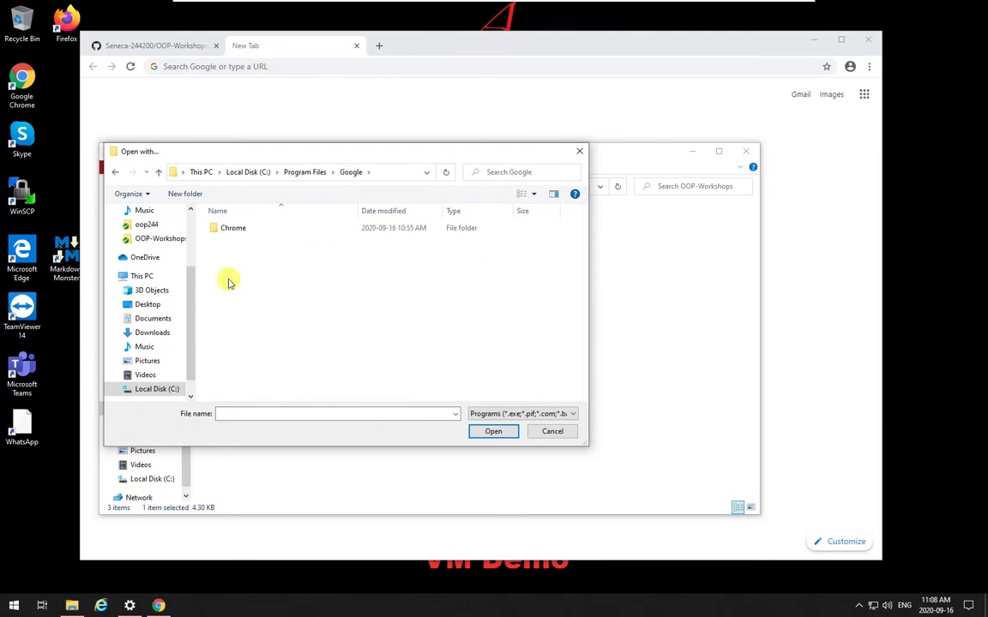
{"action": "double_click", "coordinate": [243, 228]}
{"action": "left_click", "coordinate": [248, 229]}
{"action": "double_click", "coordinate": [247, 235]}
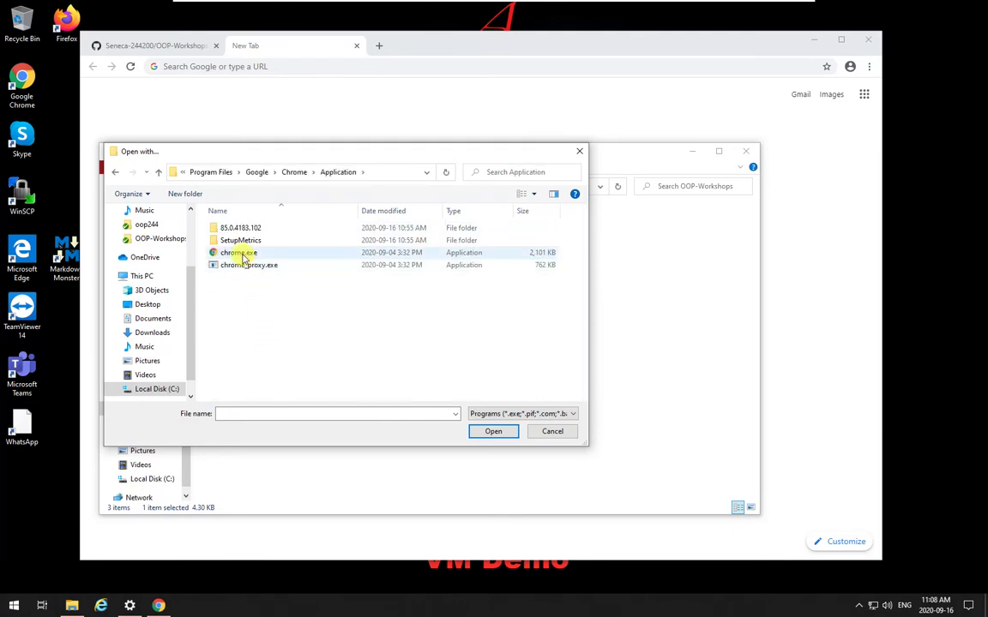
{"action": "left_click", "coordinate": [230, 254]}
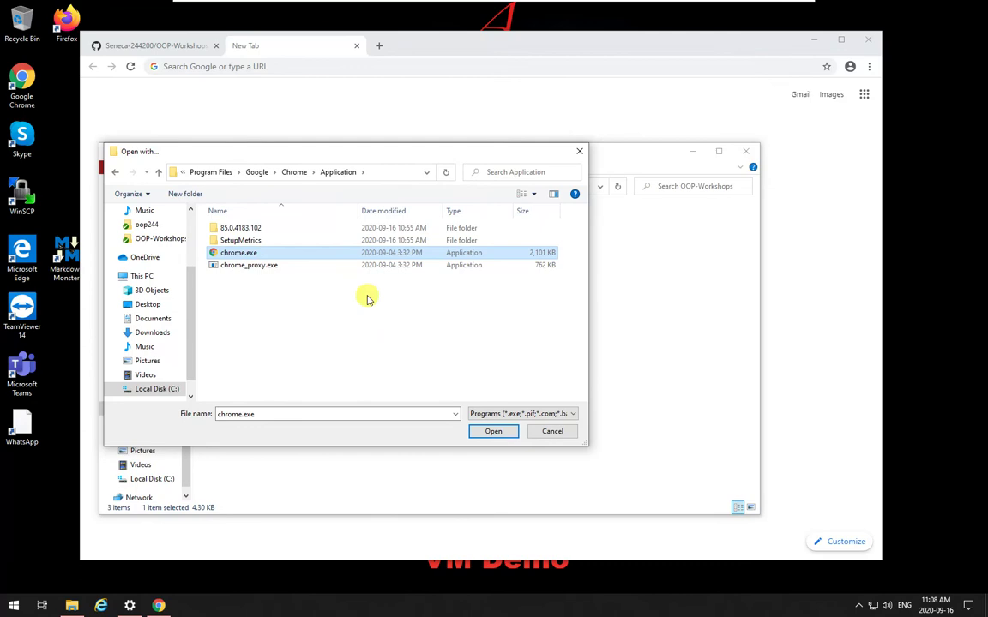
{"action": "left_click", "coordinate": [491, 431]}
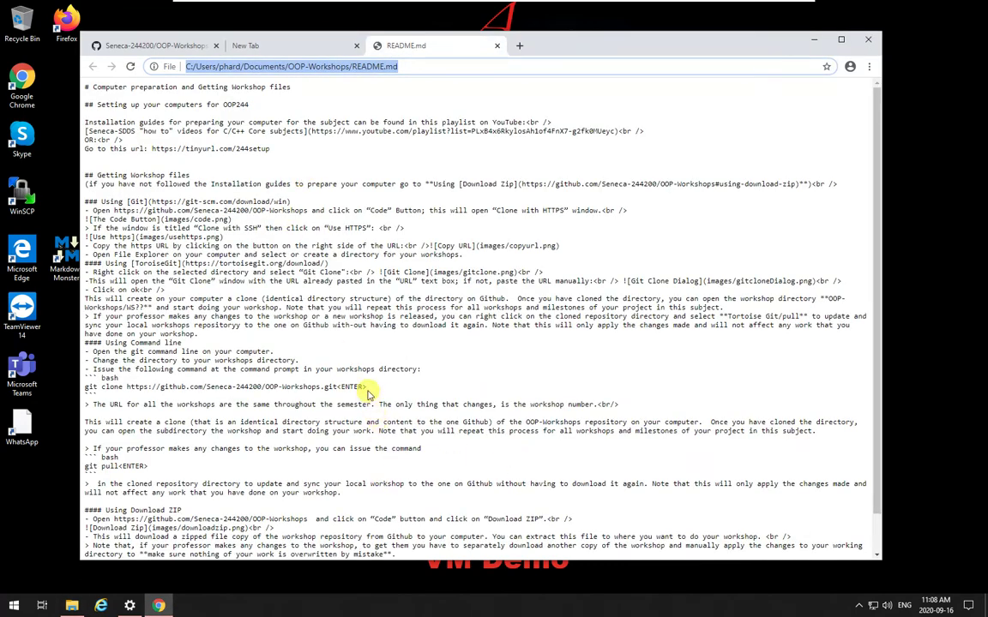
Search the web for "markdown viewer chrome" and add the Markdown Viewer extension to Chrome from its Chrome Web Store page
{"action": "left_click", "coordinate": [414, 67]}
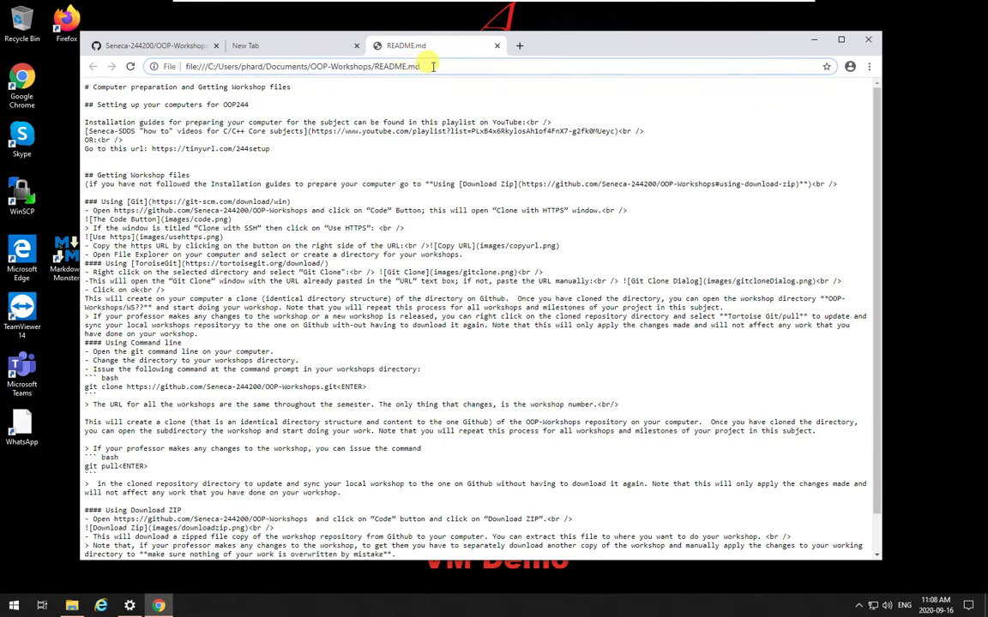
{"action": "left_click_drag", "start_coordinate": [433, 67], "coordinate": [55, 62]}
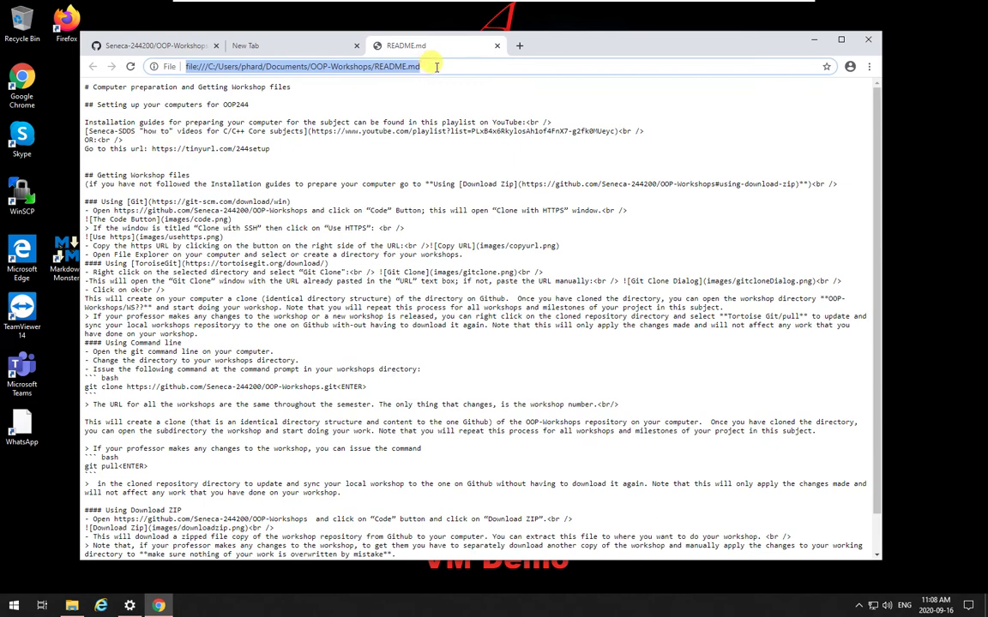
{"action": "type", "text": "markdown viewer chrome"}
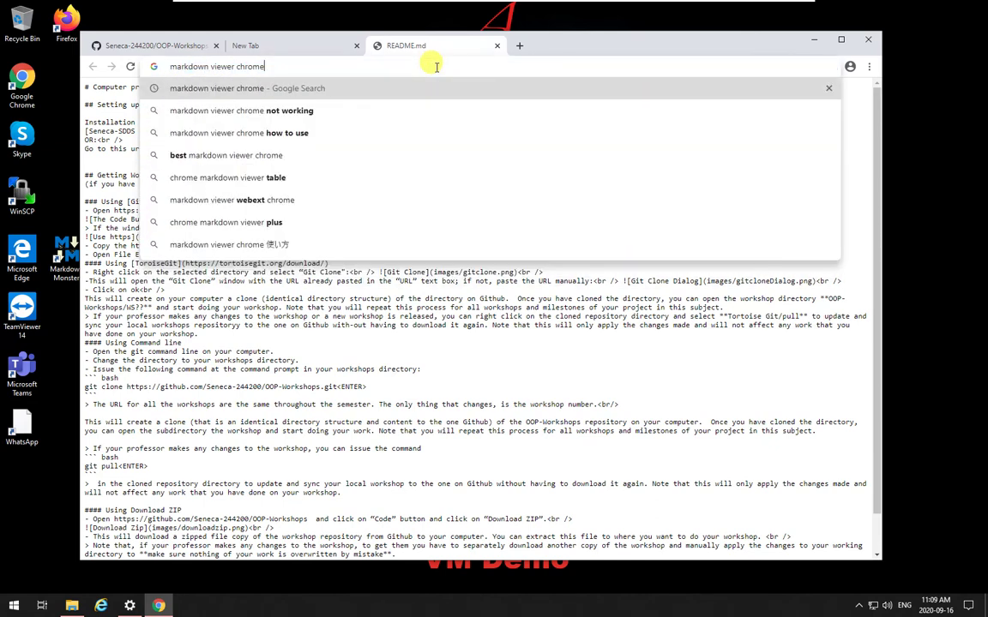
{"action": "key", "text": "Return"}
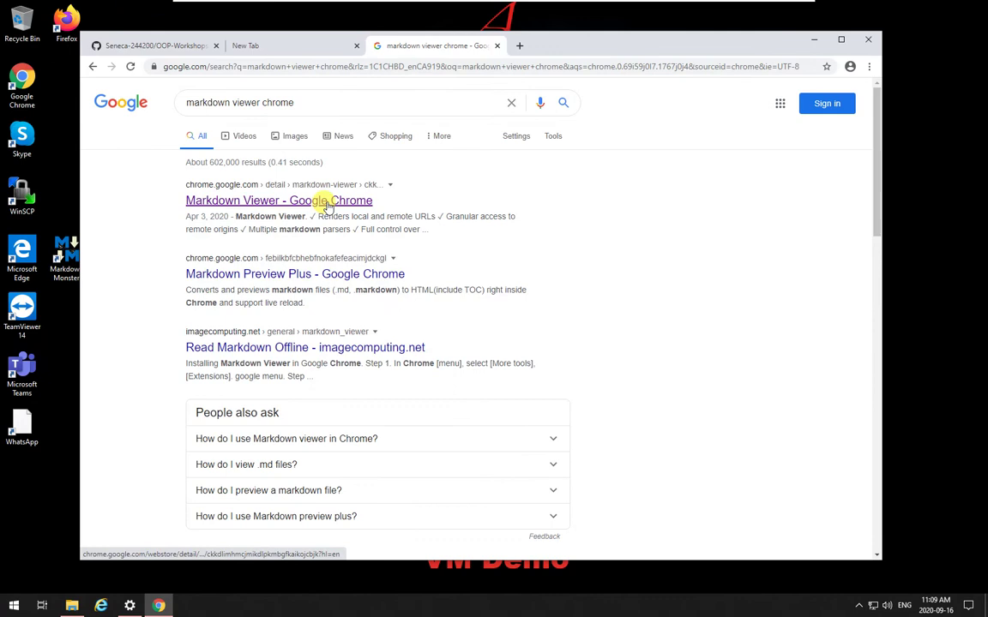
{"action": "left_click", "coordinate": [326, 204]}
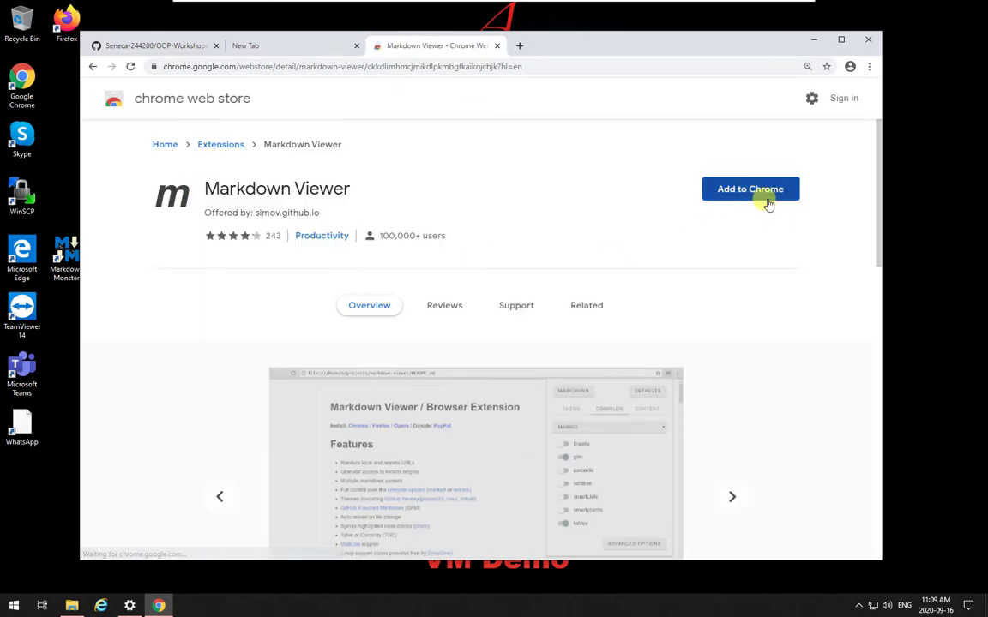
{"action": "left_click", "coordinate": [764, 190]}
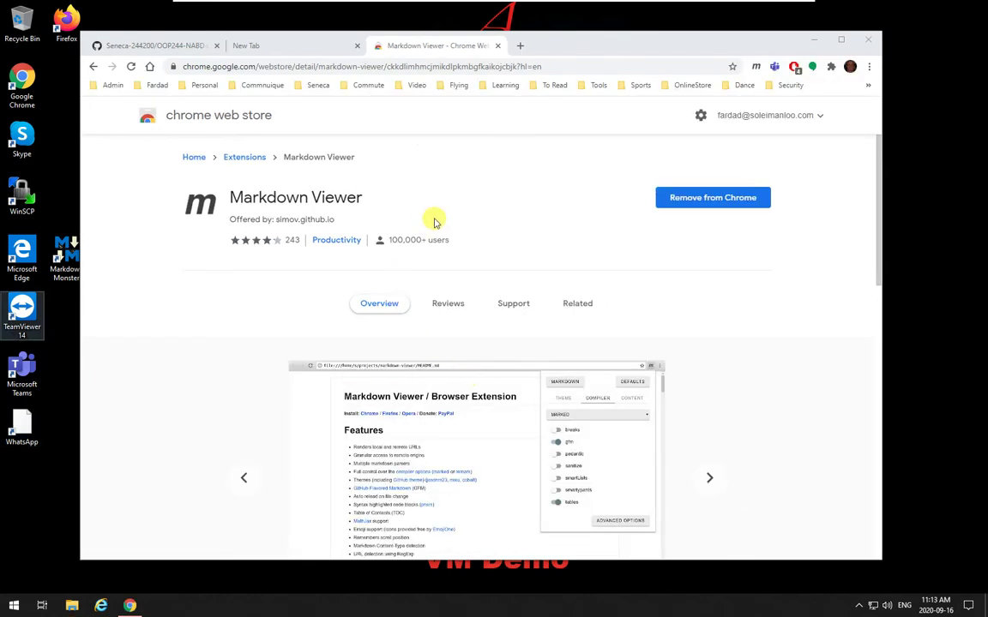
Load the local README.md from drive D's Documents\Seneca\oop244\OOP-Workshops folder in the current tab and look through the rendered page
{"action": "left_click", "coordinate": [562, 65]}
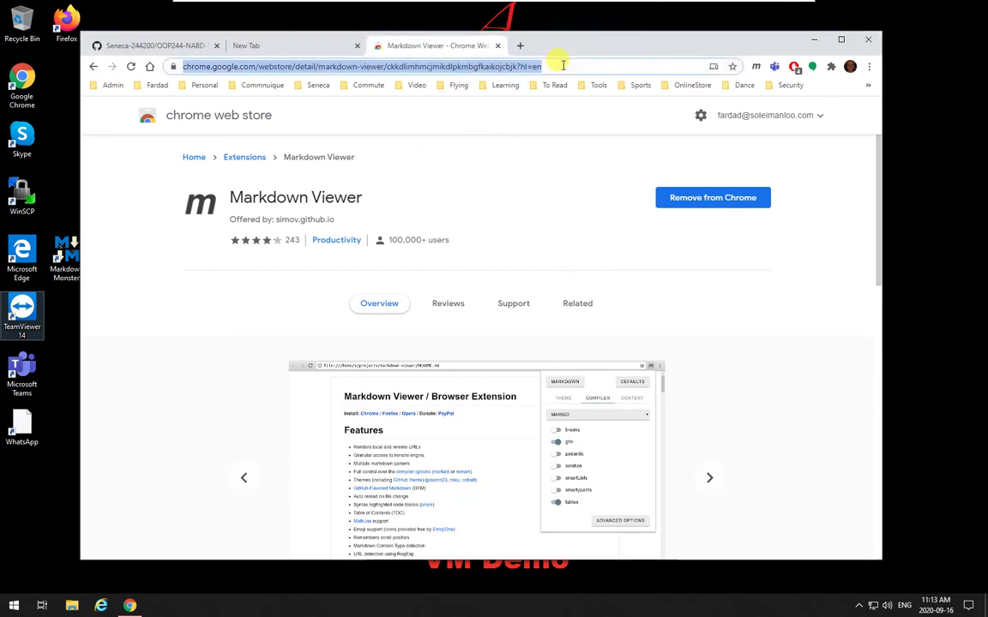
{"action": "type", "text": "D:\\Users\\phard\\Documents\\Seneca\\oop244\\OOP-Workshops\\README.md"}
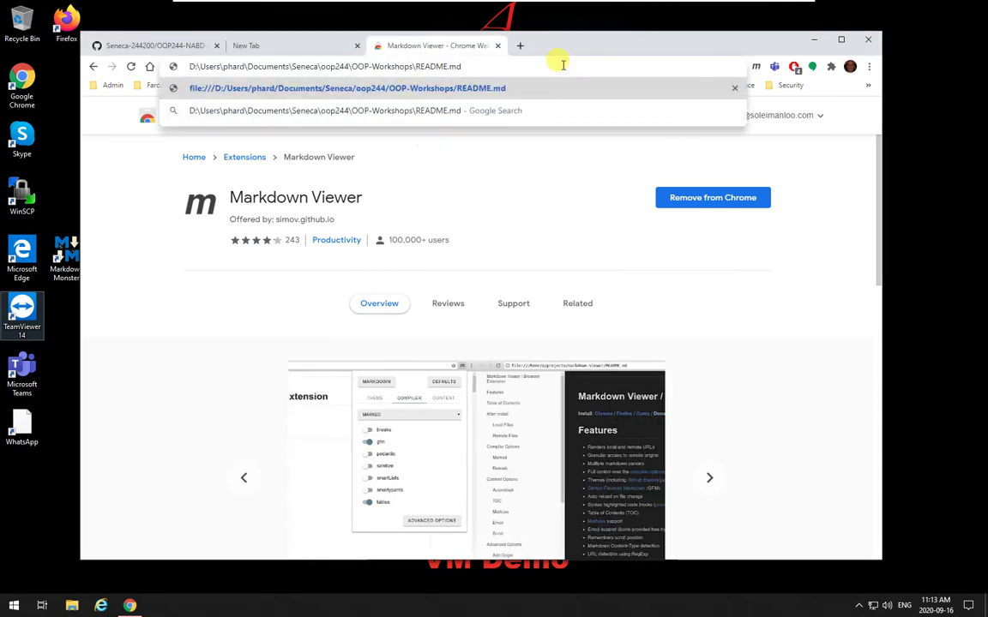
{"action": "key", "text": "Return"}
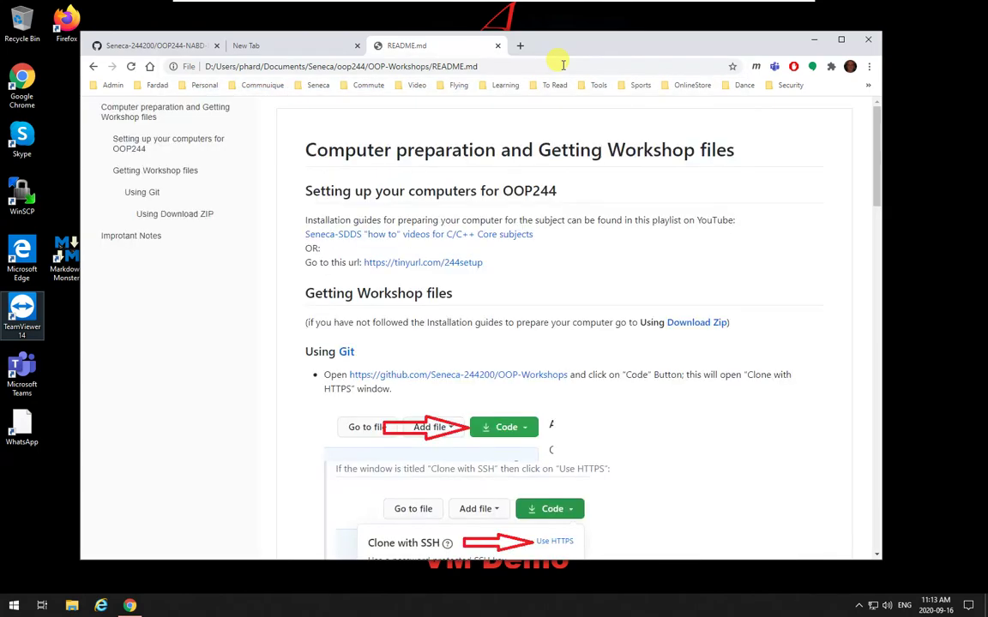
{"action": "scroll", "coordinate": [596, 397], "scroll_direction": "down", "scroll_amount": 20}
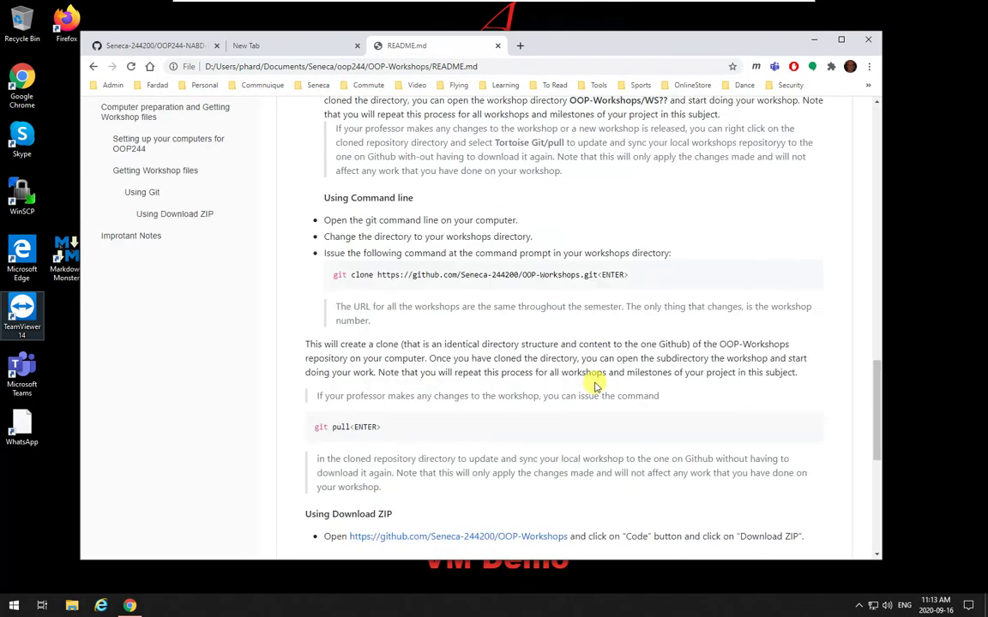
{"action": "scroll", "coordinate": [586, 396], "scroll_direction": "up", "scroll_amount": 20}
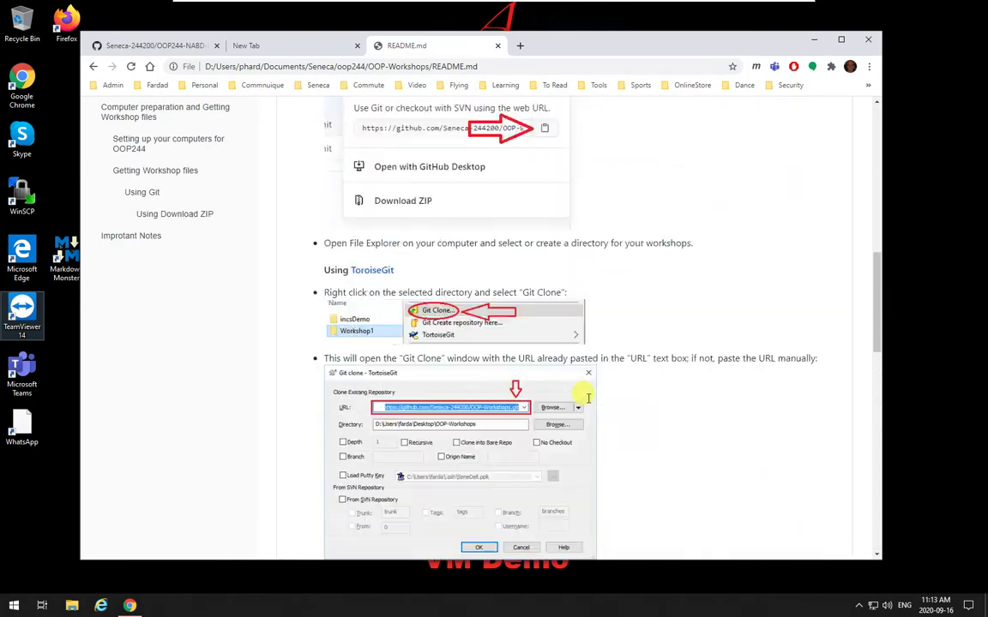
{"action": "scroll", "coordinate": [589, 395], "scroll_direction": "up", "scroll_amount": 10}
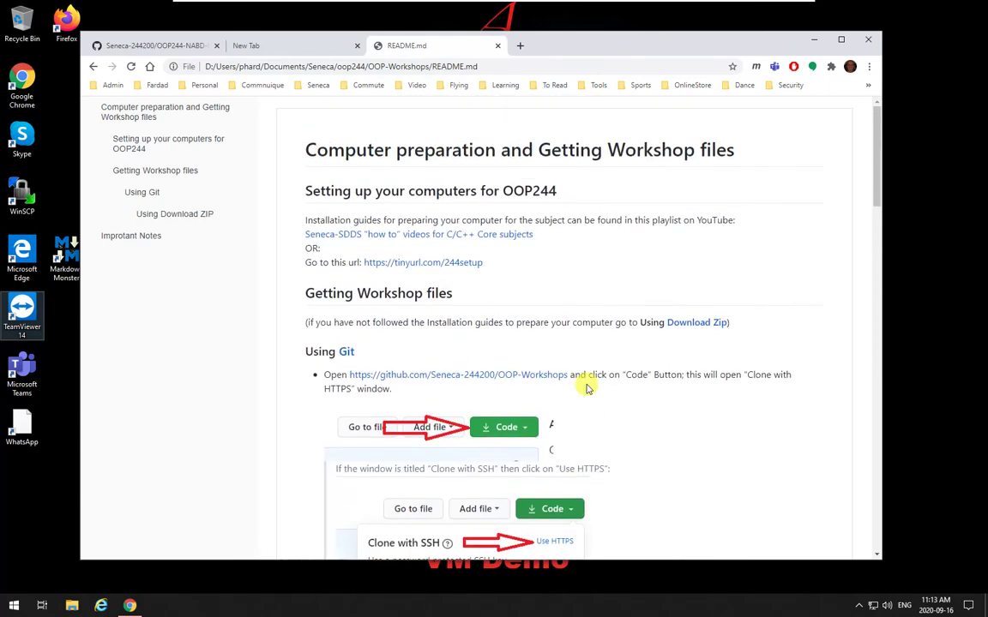